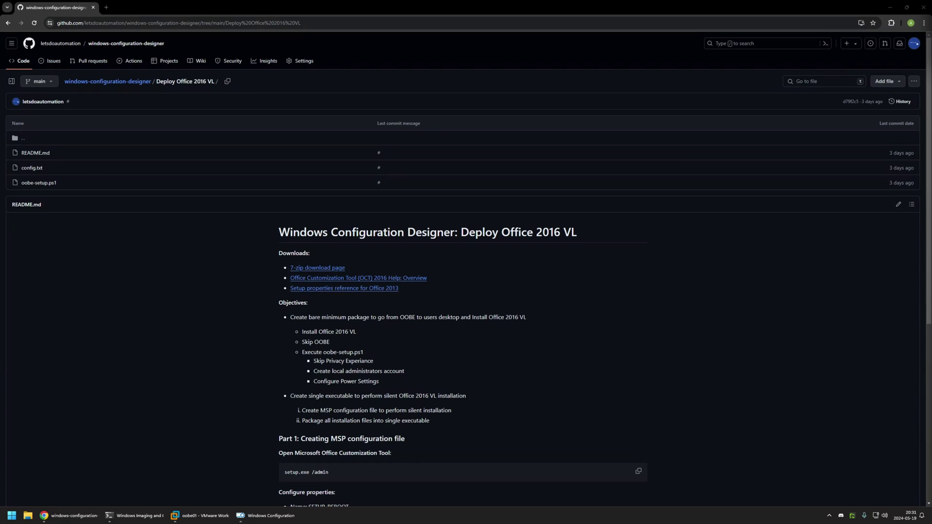
Review the guide's Skip OOBE objective: oobe-setup.ps1, privacy, local admin account, power settings
drag(380, 382, 534, 322)
click(292, 316)
click(388, 321)
click(488, 320)
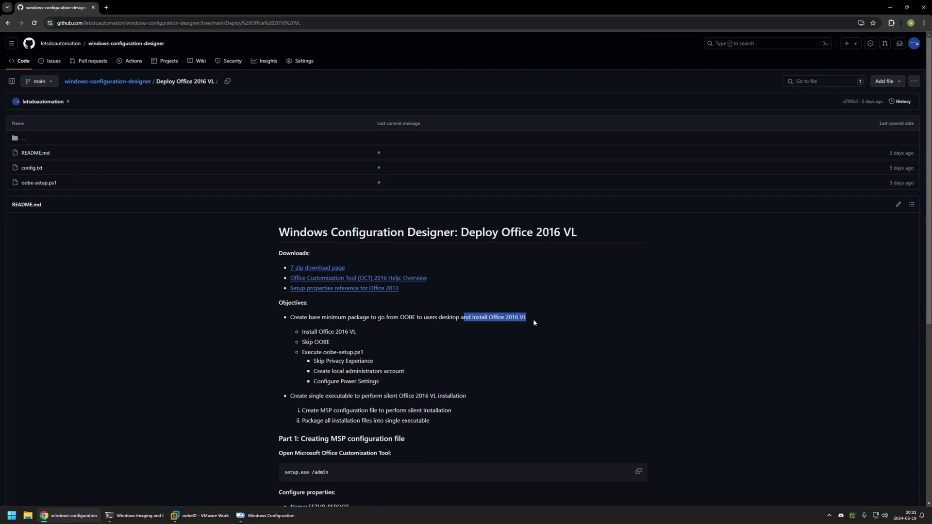
drag(301, 331, 389, 384)
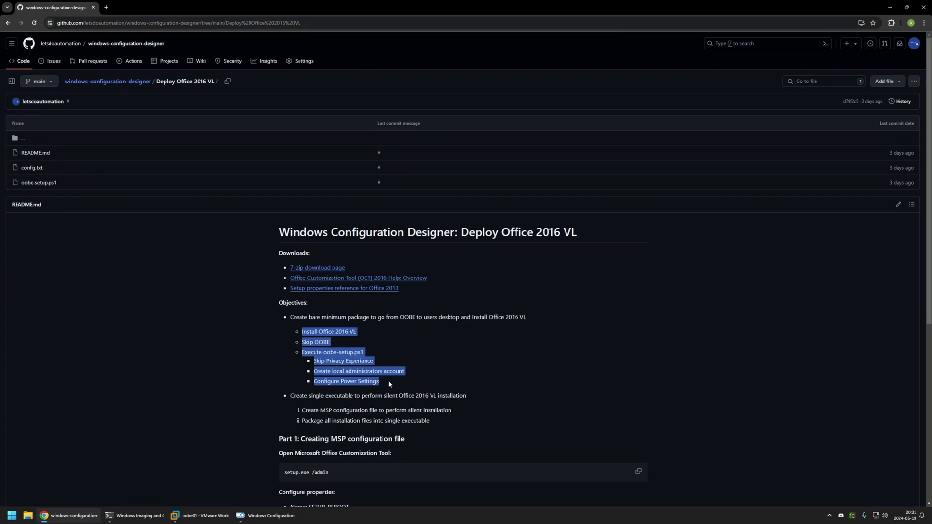
click(363, 367)
drag(303, 333, 357, 335)
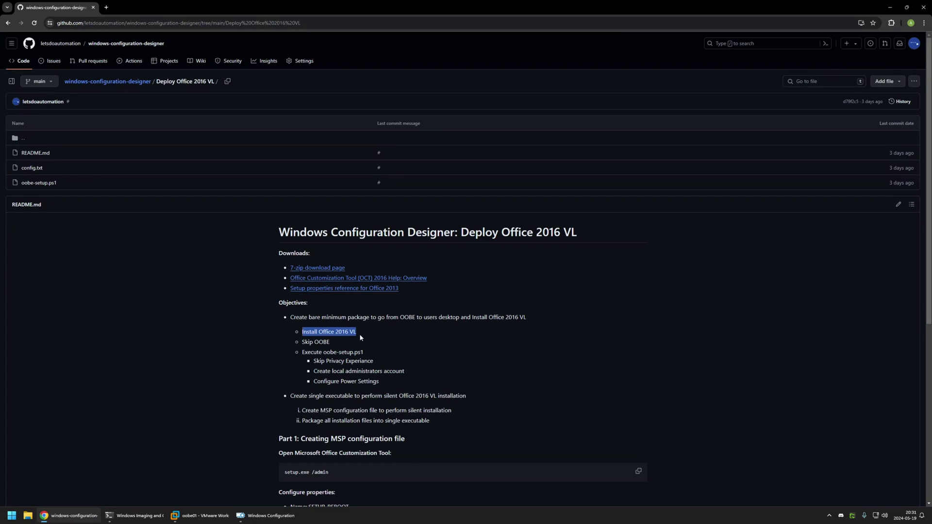
drag(302, 342, 340, 339)
click(350, 341)
drag(322, 350, 362, 352)
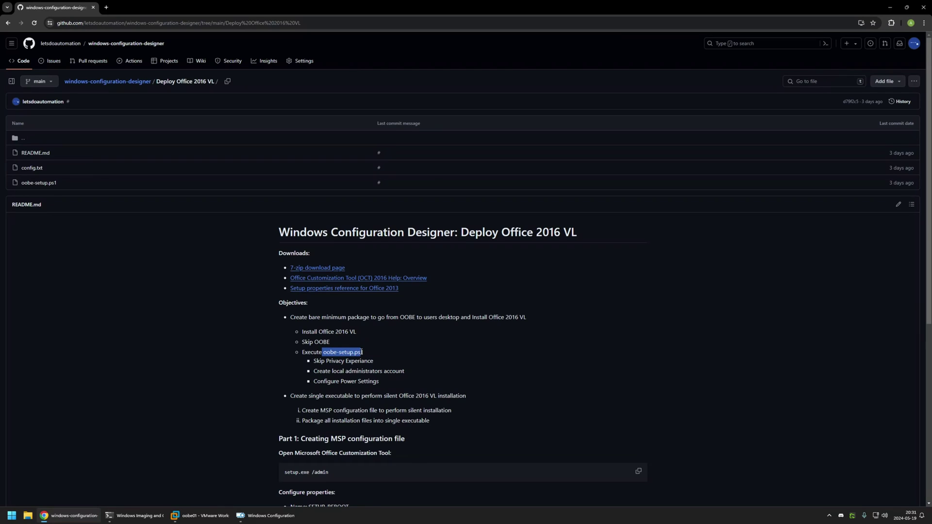
click(363, 352)
drag(311, 363, 376, 363)
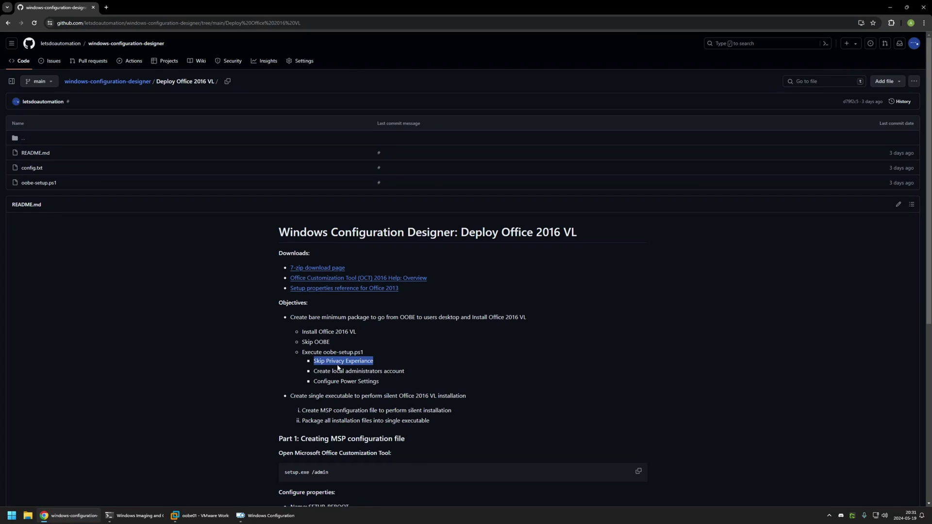
click(317, 368)
drag(316, 369, 407, 372)
click(407, 372)
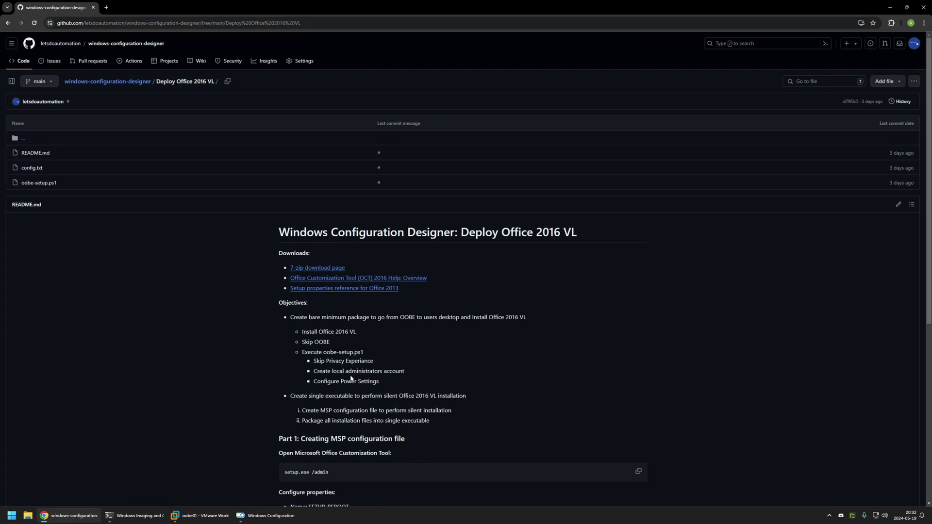
drag(316, 381, 383, 382)
click(382, 382)
Review the Office 2016 VL objective: the MSP configuration file and packaging the installation files
drag(395, 383, 292, 319)
click(390, 392)
drag(398, 397, 431, 397)
click(468, 396)
drag(398, 397, 465, 395)
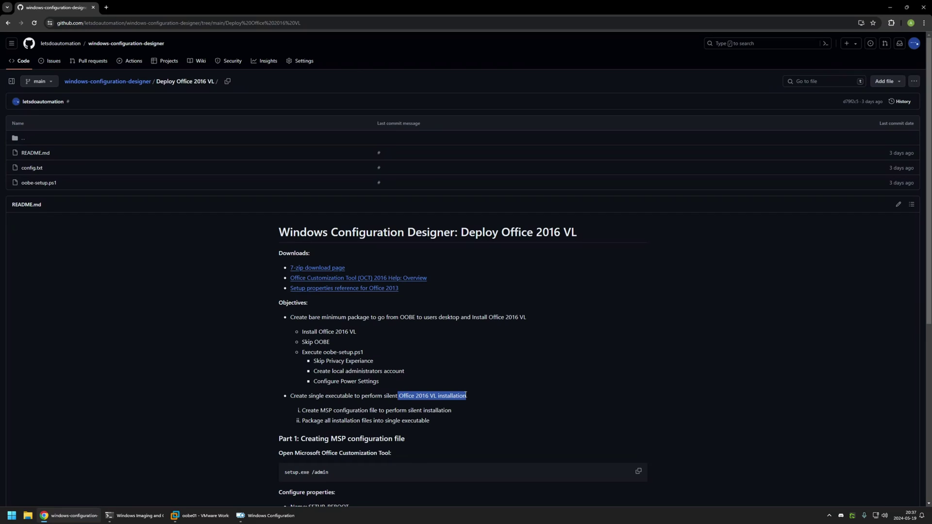
click(462, 410)
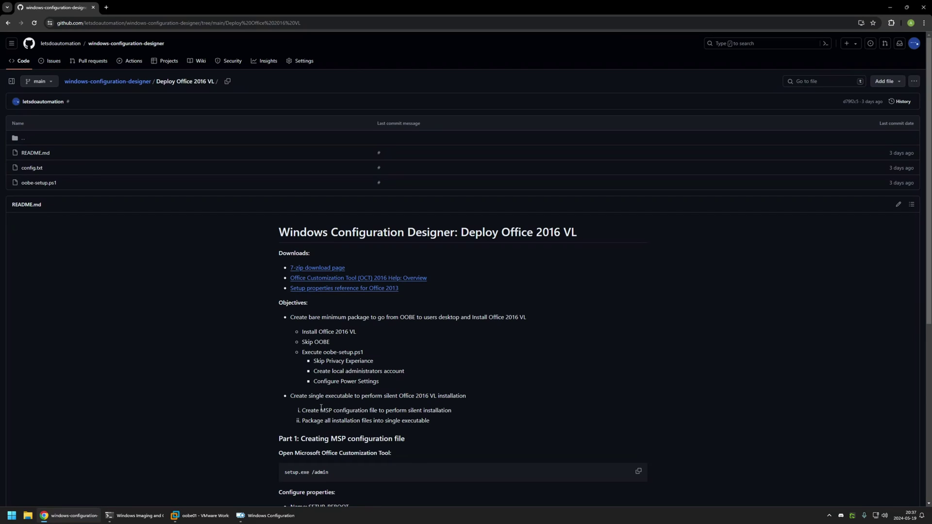
drag(321, 407, 395, 411)
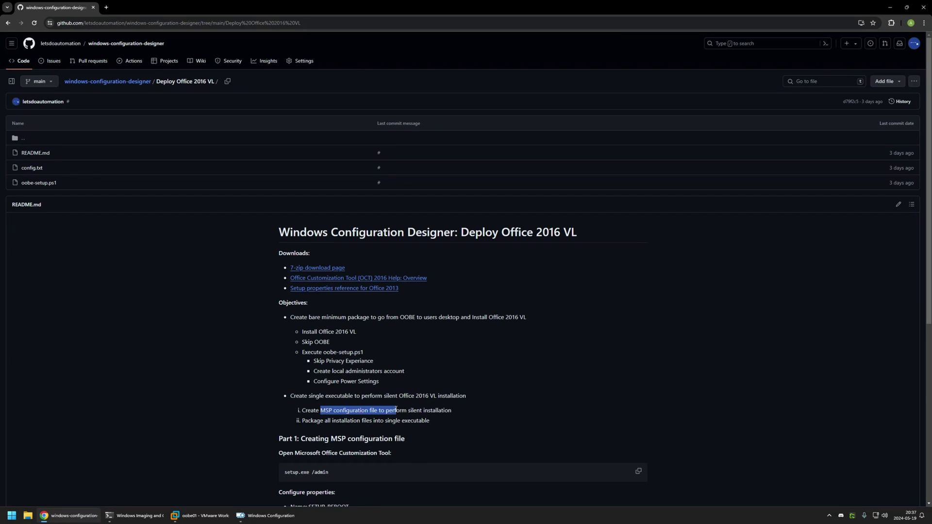
click(455, 413)
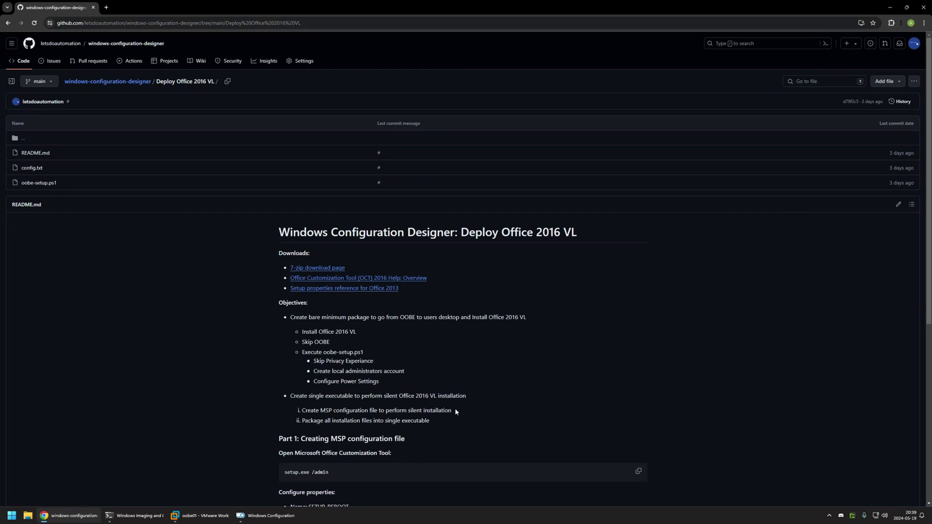
drag(392, 396, 442, 397)
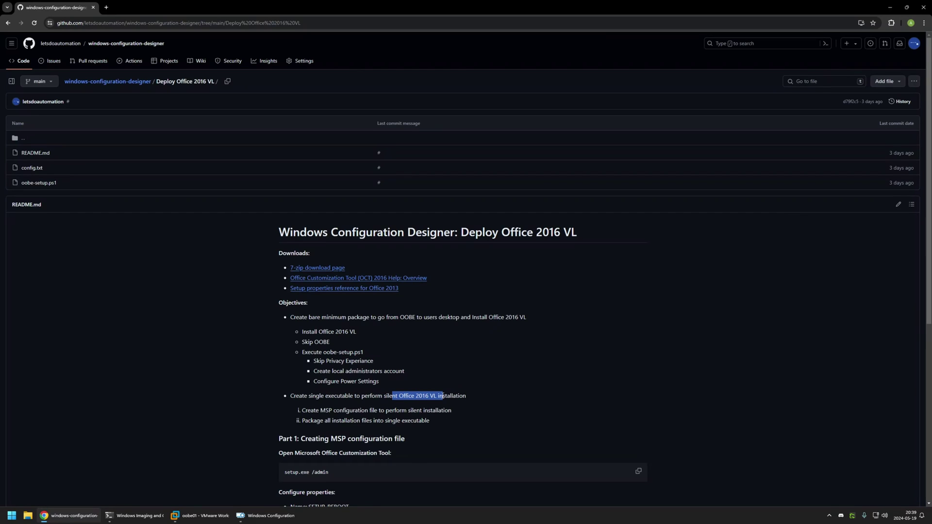
click(433, 420)
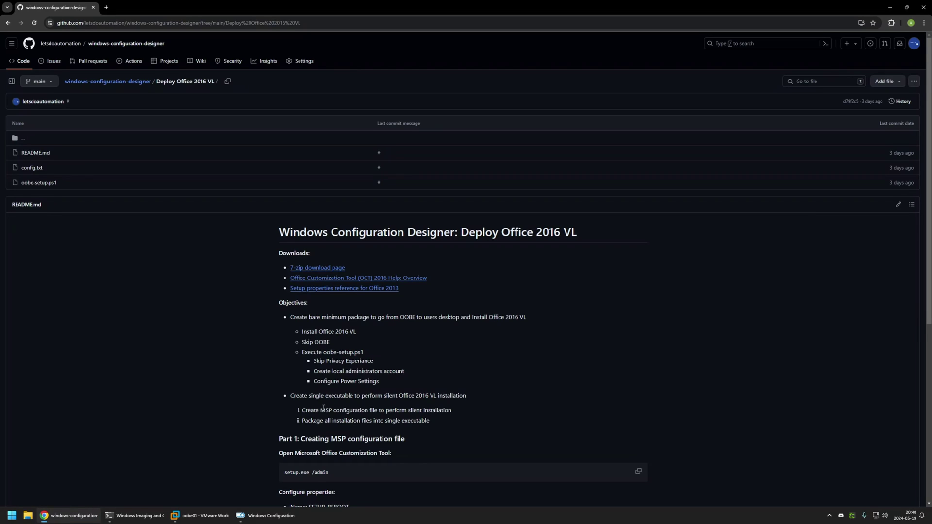
drag(316, 408, 381, 411)
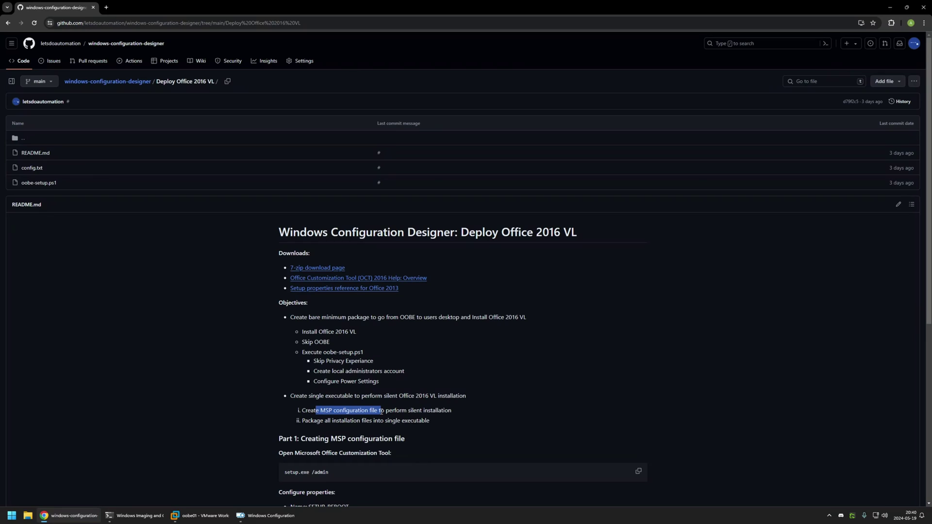
click(382, 411)
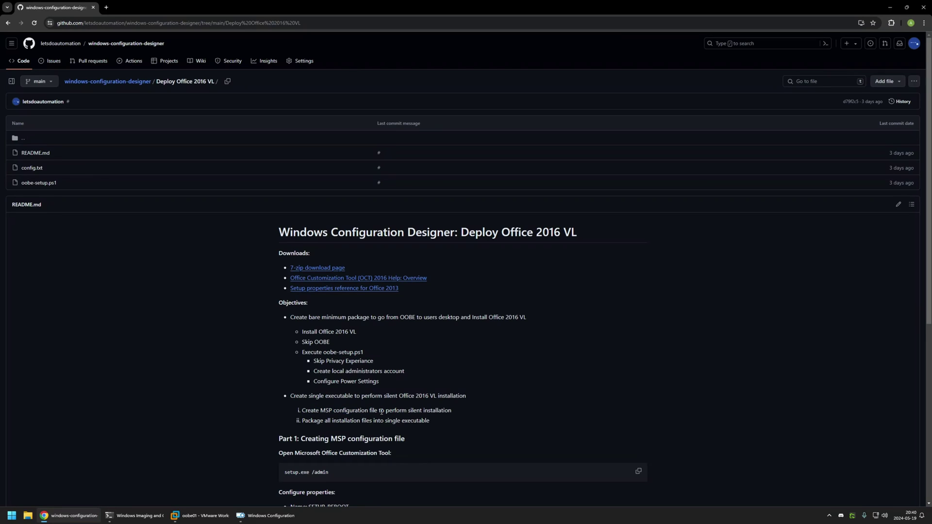
drag(319, 419, 386, 422)
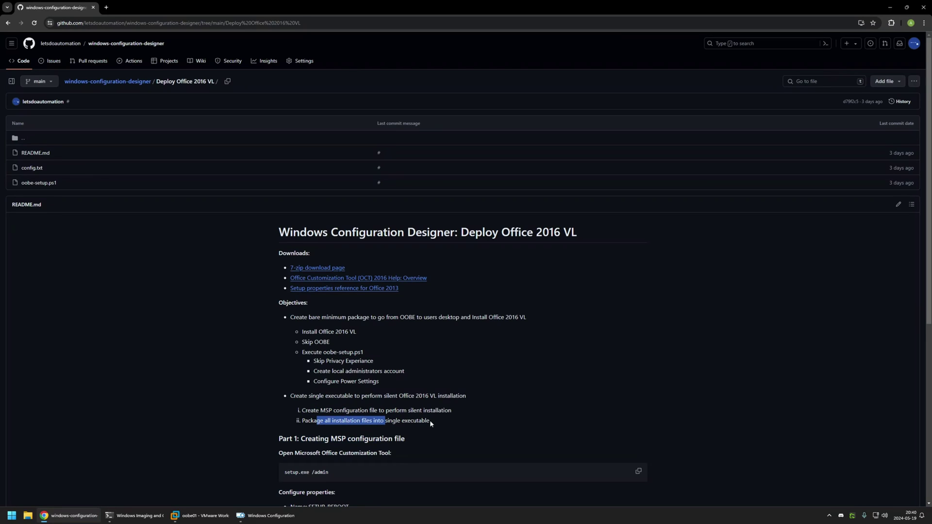
click(431, 422)
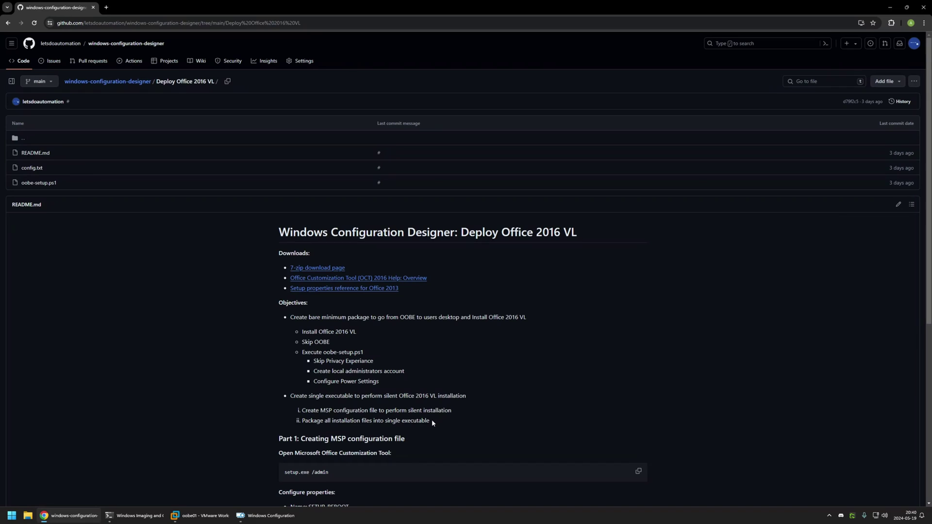
Open the office folder inside Downloads in File Explorer
right_click(28, 513)
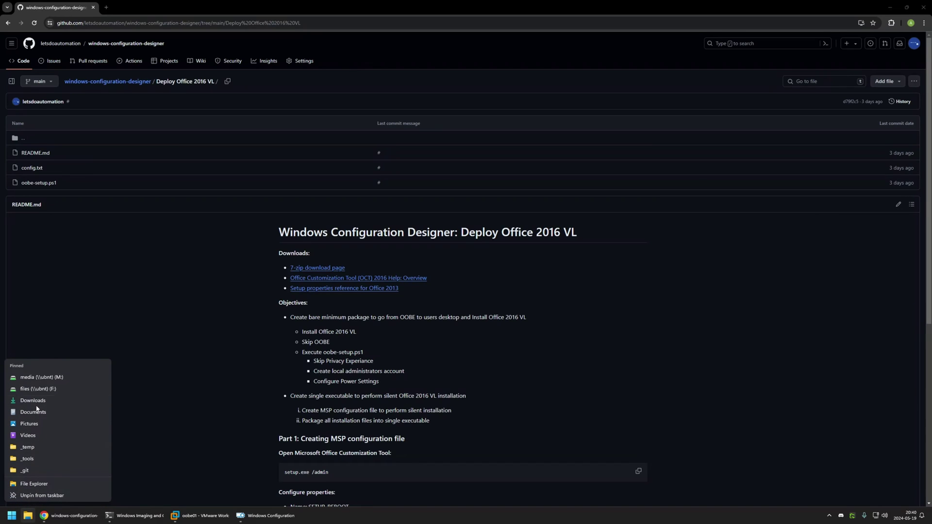
click(88, 404)
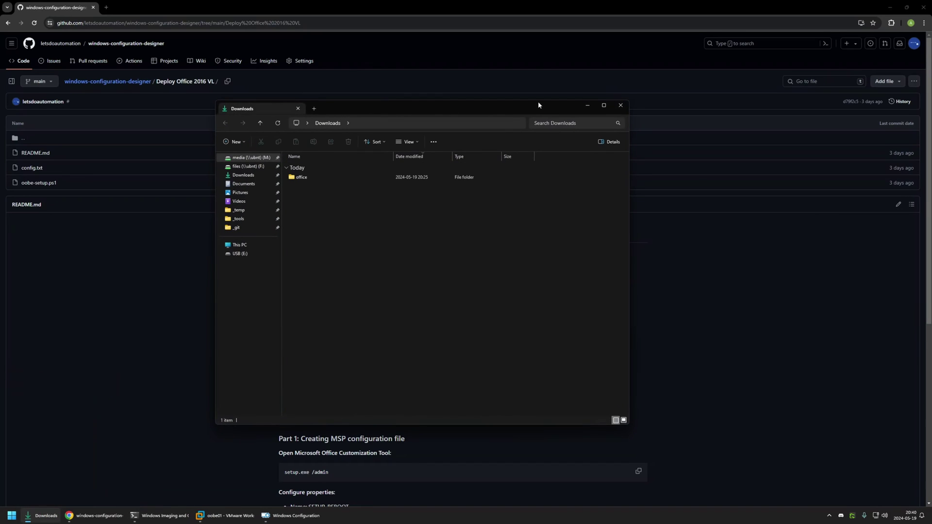
drag(443, 110, 654, 81)
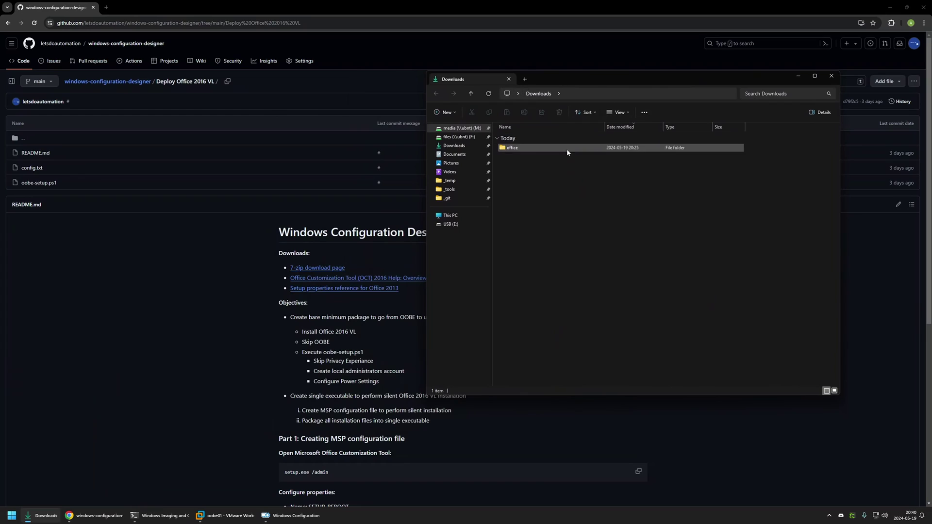
double_click(509, 149)
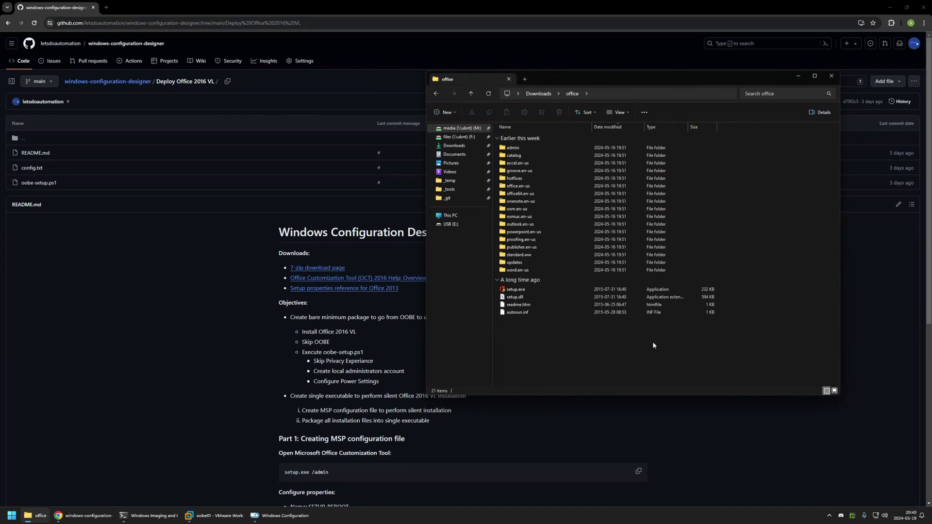
drag(653, 342, 501, 142)
click(605, 334)
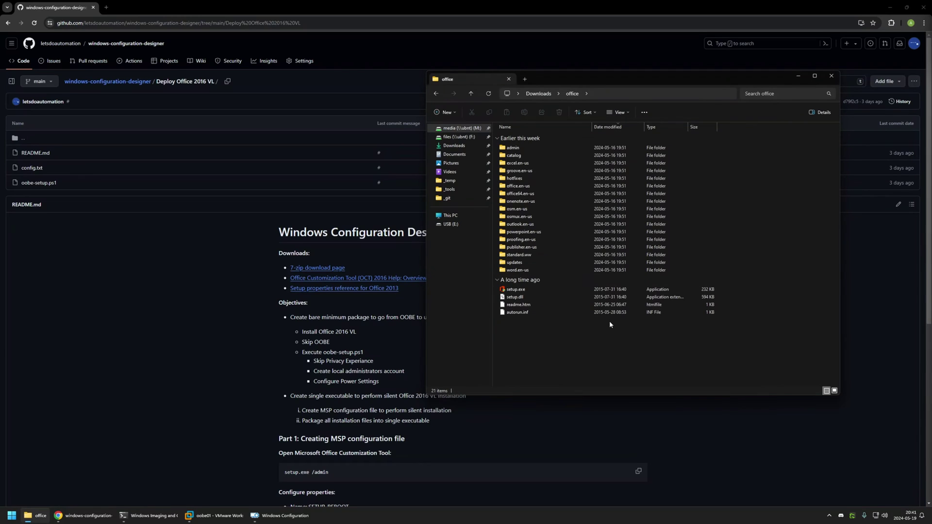
Launch Terminal as administrator from its taskbar jump list
right_click(124, 515)
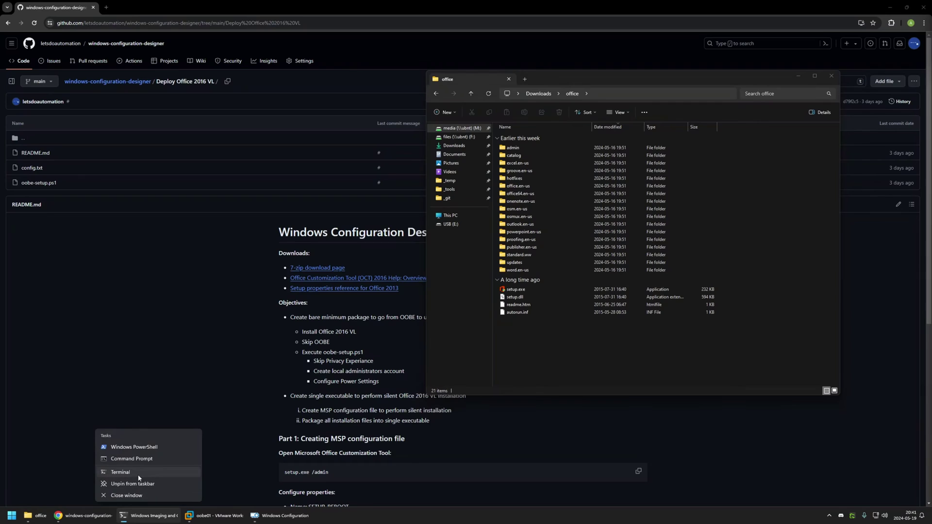
right_click(141, 470)
click(172, 444)
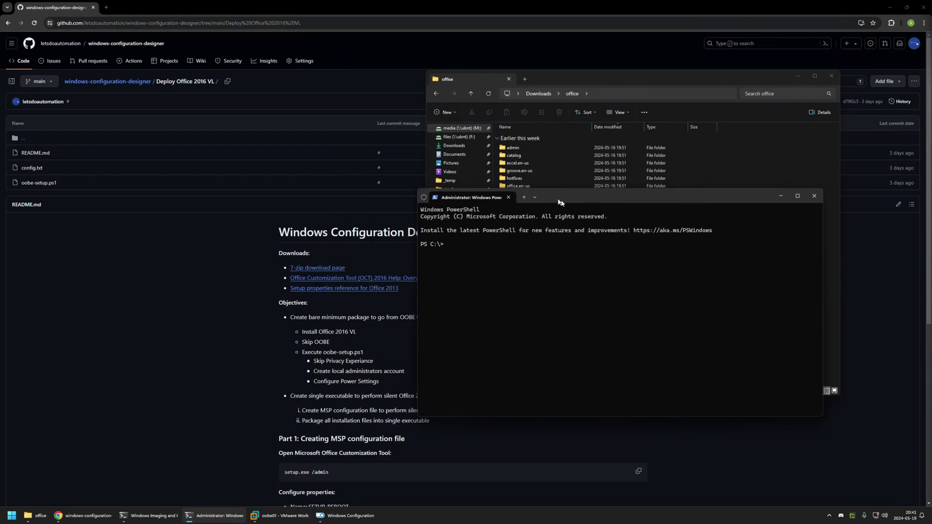
Change the admin PowerShell into D:\Downloads\office
drag(558, 178, 694, 173)
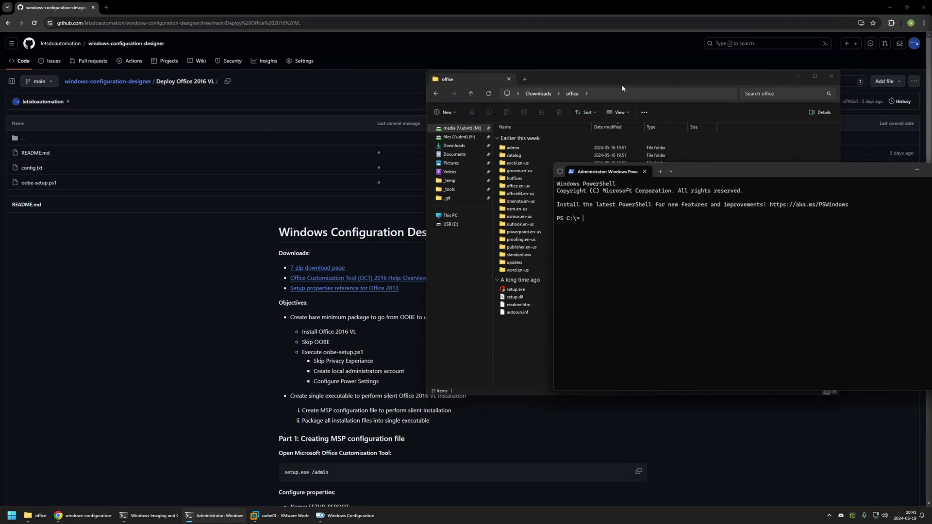
drag(621, 88, 318, 94)
drag(712, 171, 543, 156)
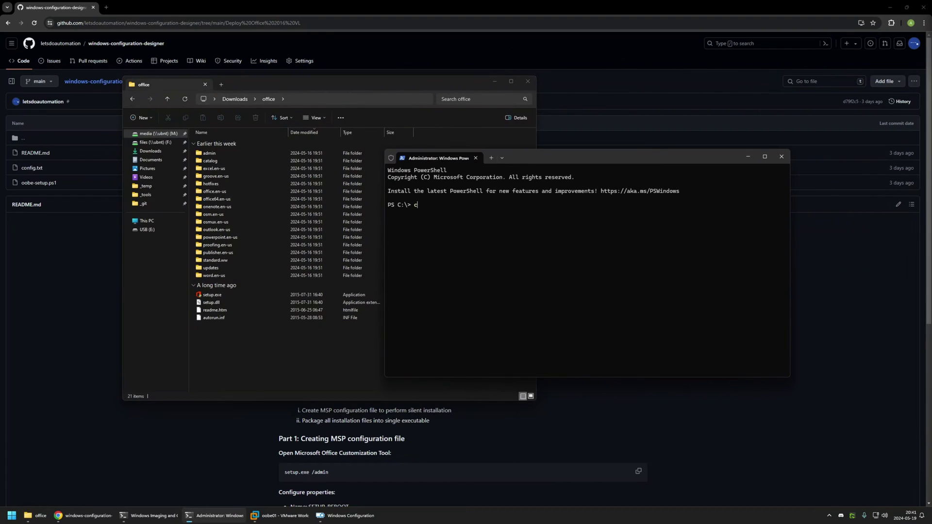
text(cd D:\Downloads\O)
key(Tab)
key(Return)
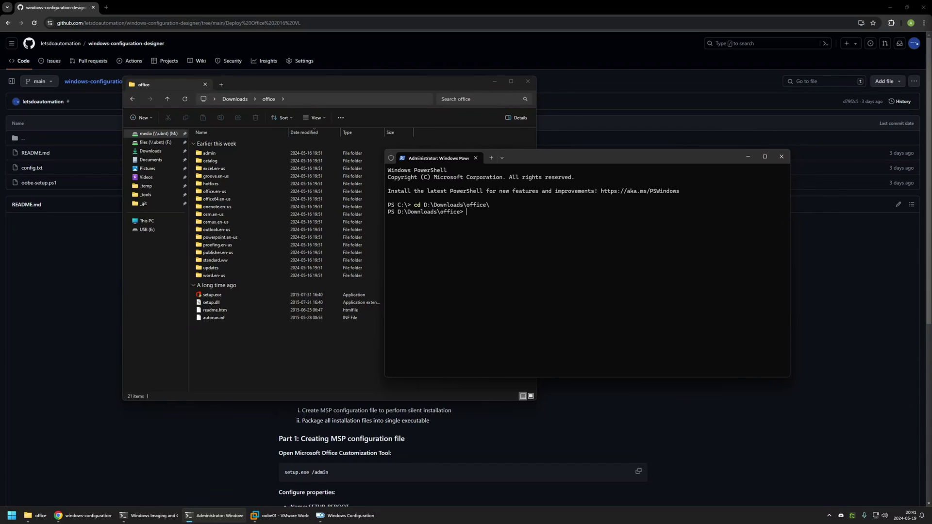
List the folder with dir and run .\setup.exe /admin
text(dir)
key(Return)
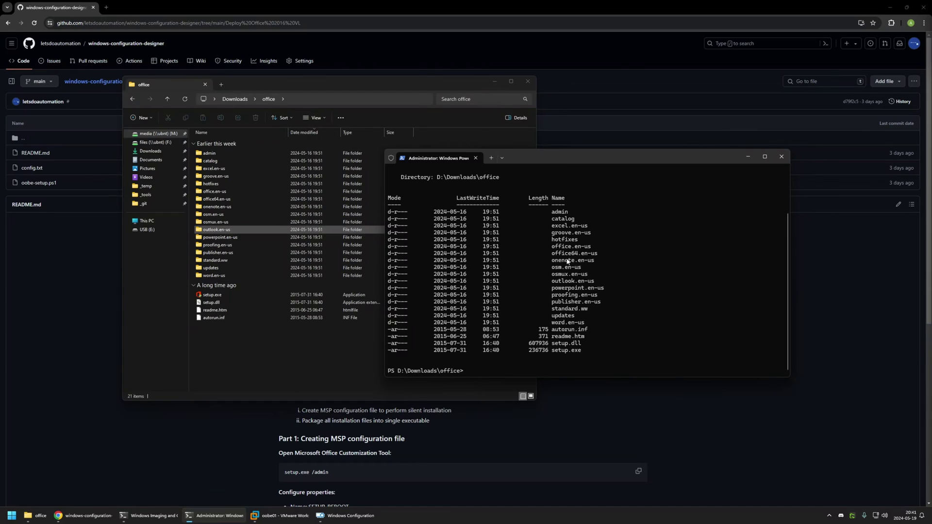
text(\setup.exe /admin)
key(Return)
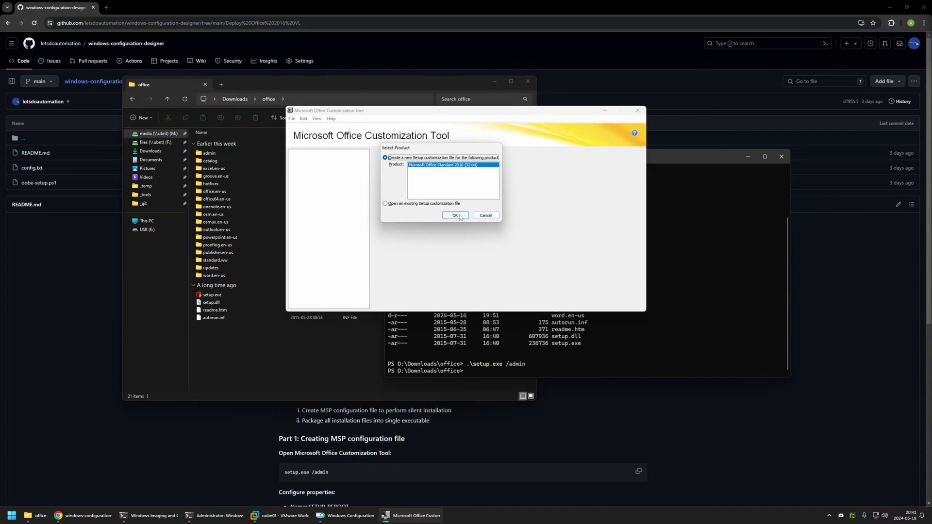
Create an Office Standard 2016 customization, accept the license terms, and set display level None
click(458, 216)
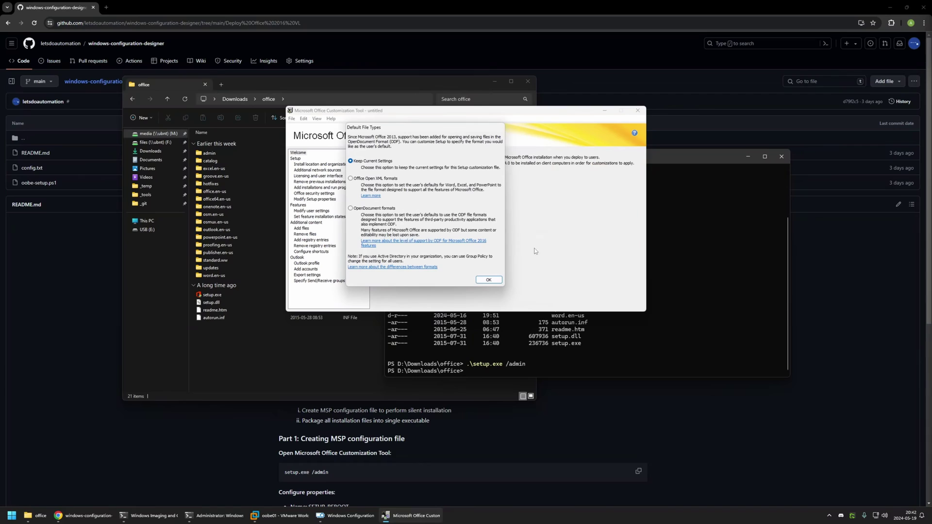
click(489, 280)
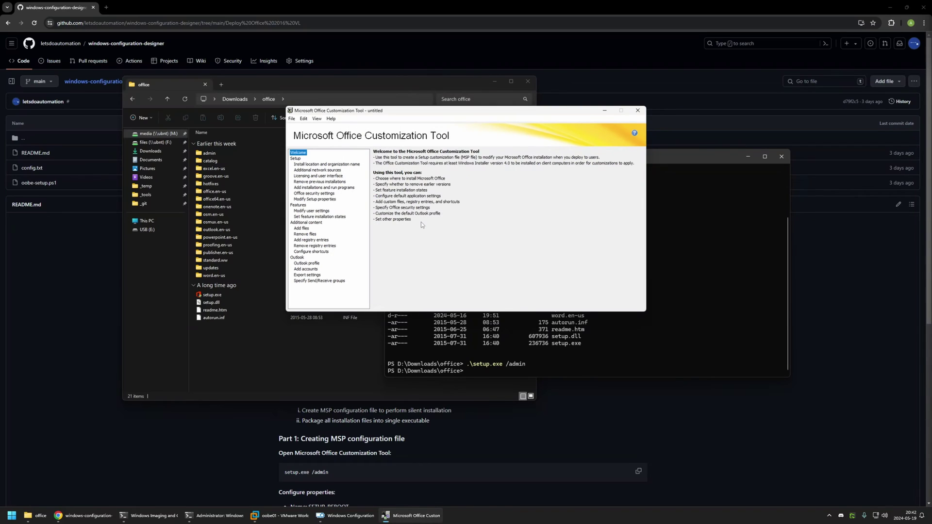
click(334, 176)
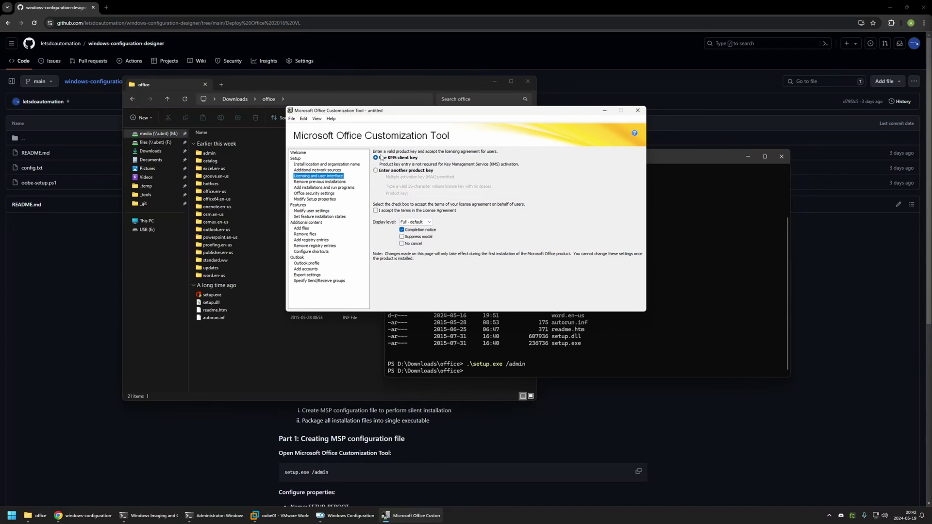
click(375, 211)
click(422, 224)
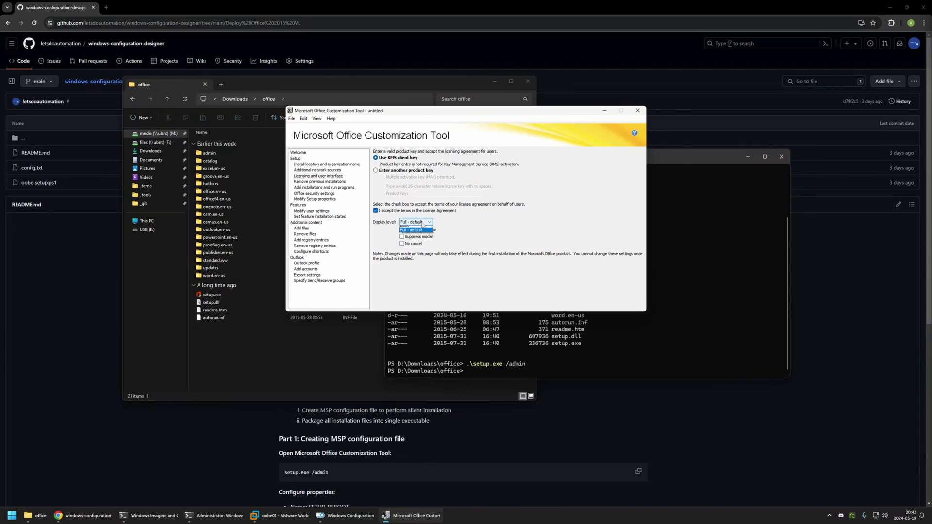
click(408, 228)
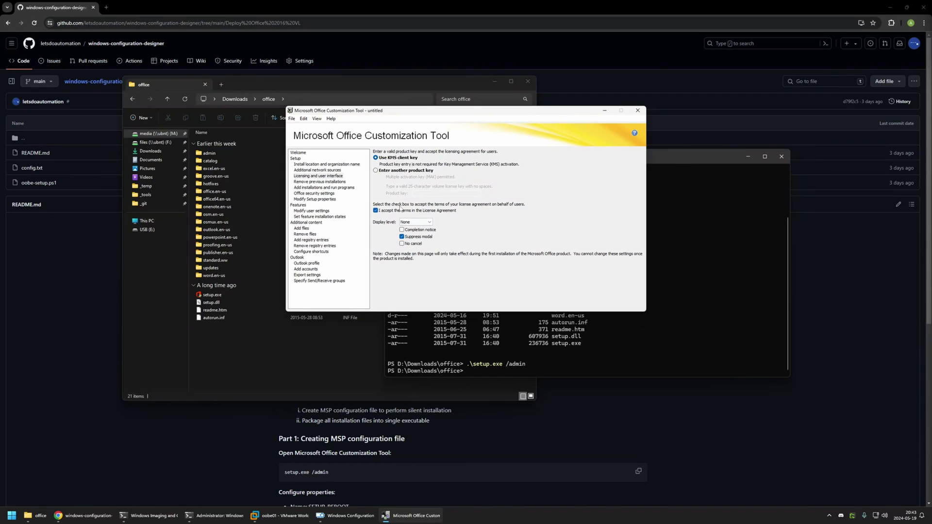
Add Setup property SETUP_REBOOT with value Never, copying the name from the README
click(320, 200)
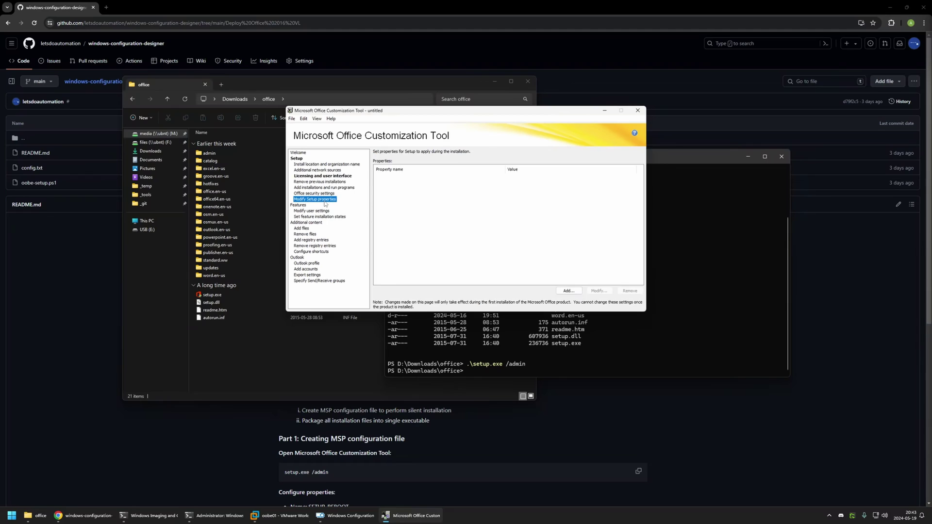
click(568, 291)
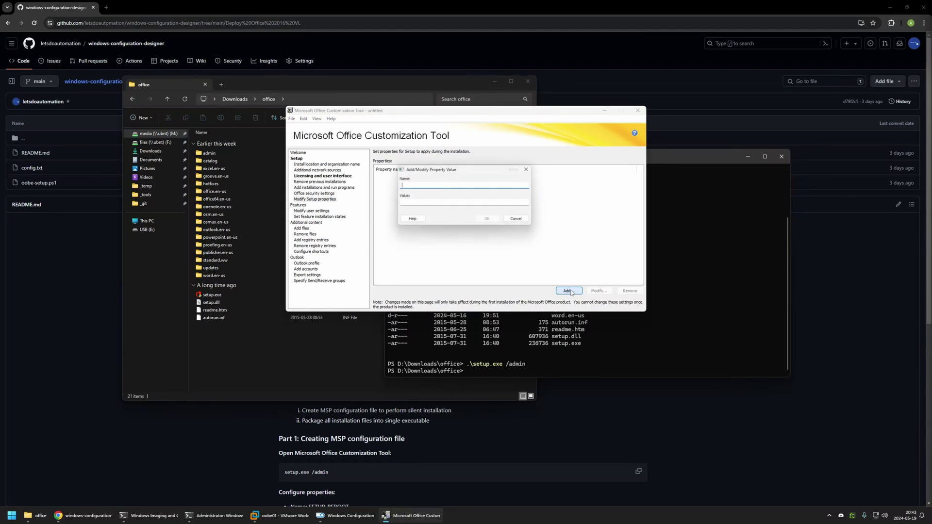
click(862, 283)
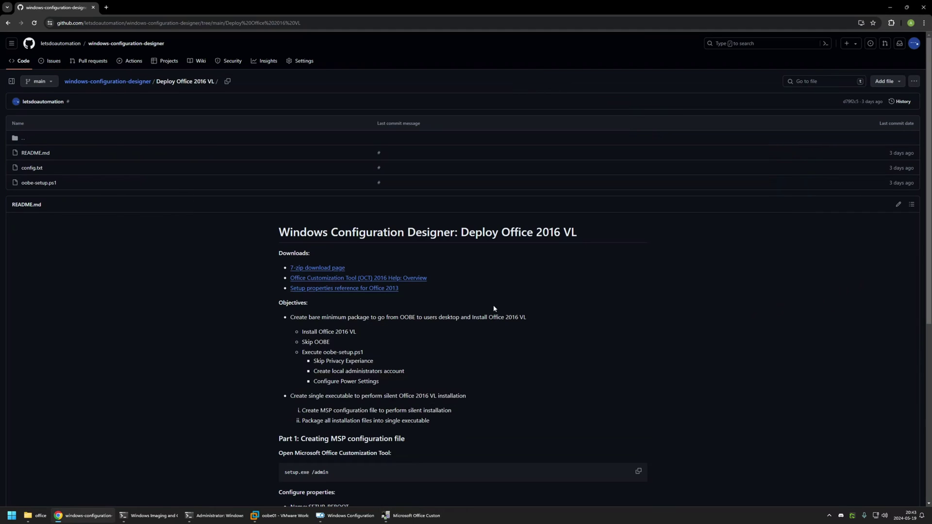
scroll(493, 308, down, 4)
drag(358, 355, 289, 324)
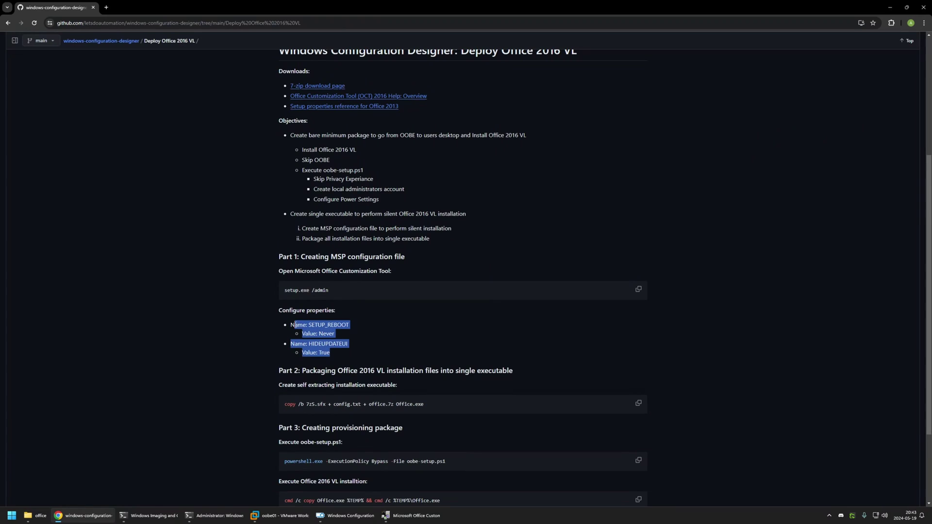
click(353, 324)
mouse_move(347, 324)
mouse_down()
mouse_move(291, 325)
mouse_move(348, 325)
mouse_up()
key(ctrl+c)
click(340, 325)
right_click(346, 325)
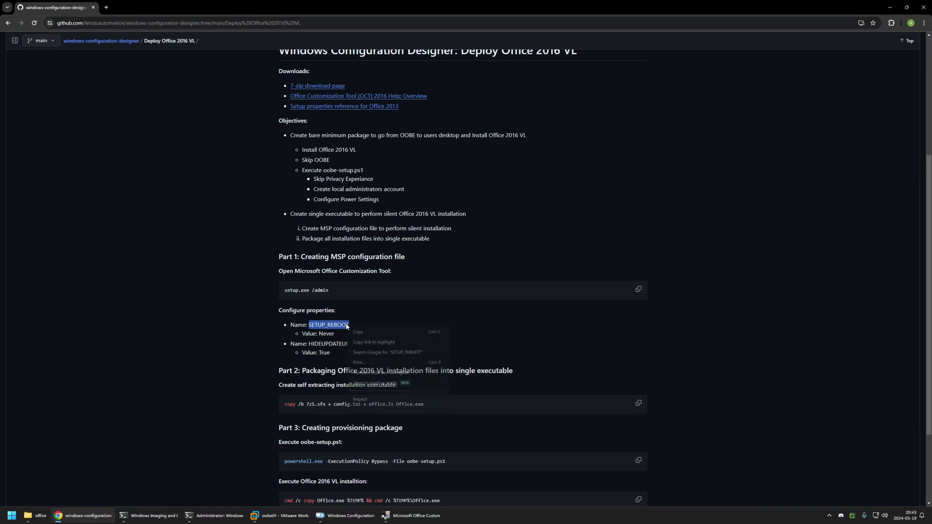
click(357, 332)
click(412, 515)
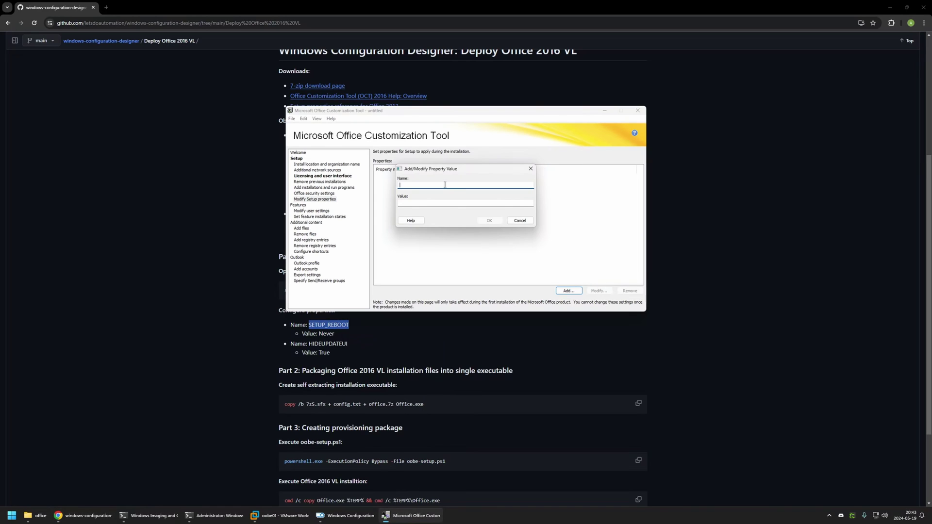
key(ctrl+v)
click(431, 202)
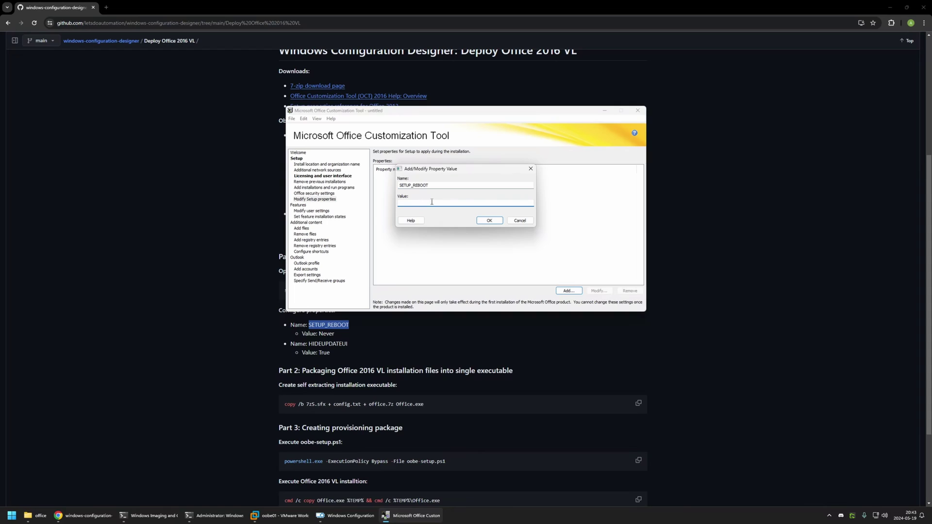
text(Never)
click(489, 220)
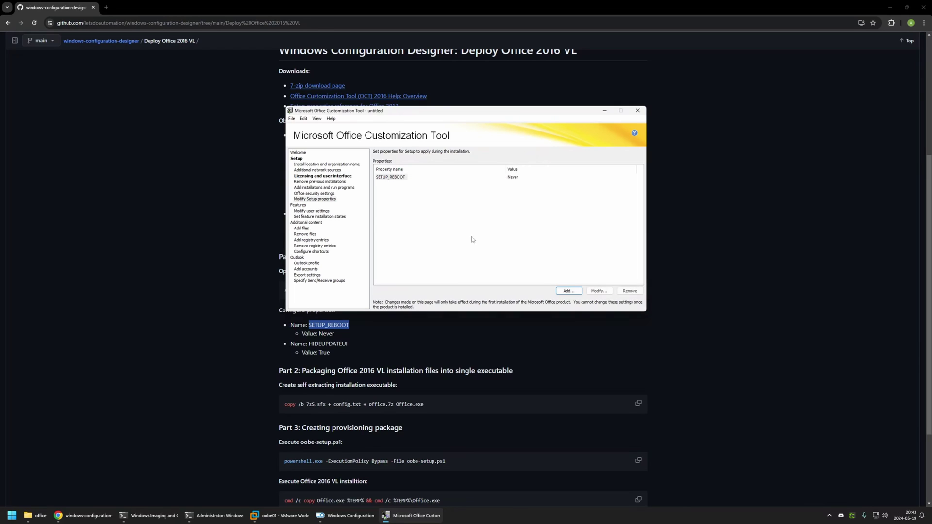
Add Setup property HIDEUPDATEUI with value True, copying the name from the README
drag(291, 343, 347, 344)
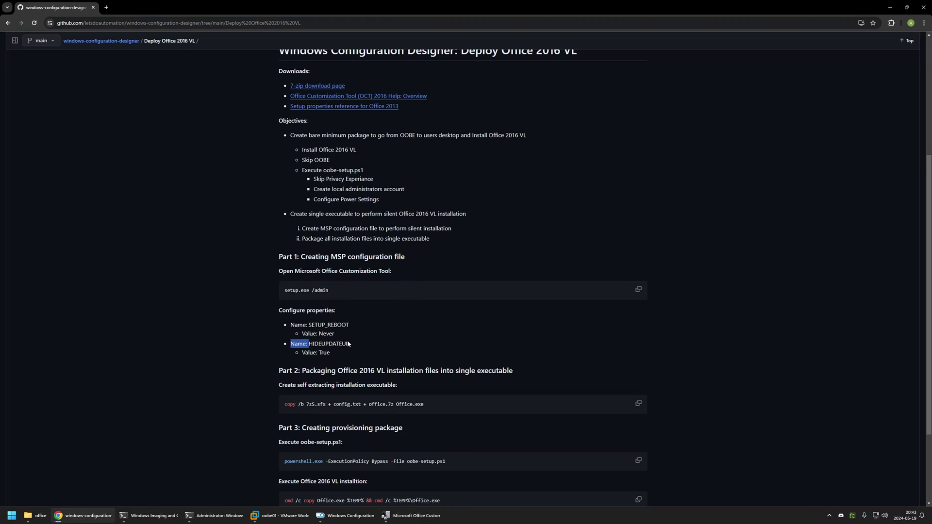
double_click(346, 344)
right_click(343, 340)
click(356, 347)
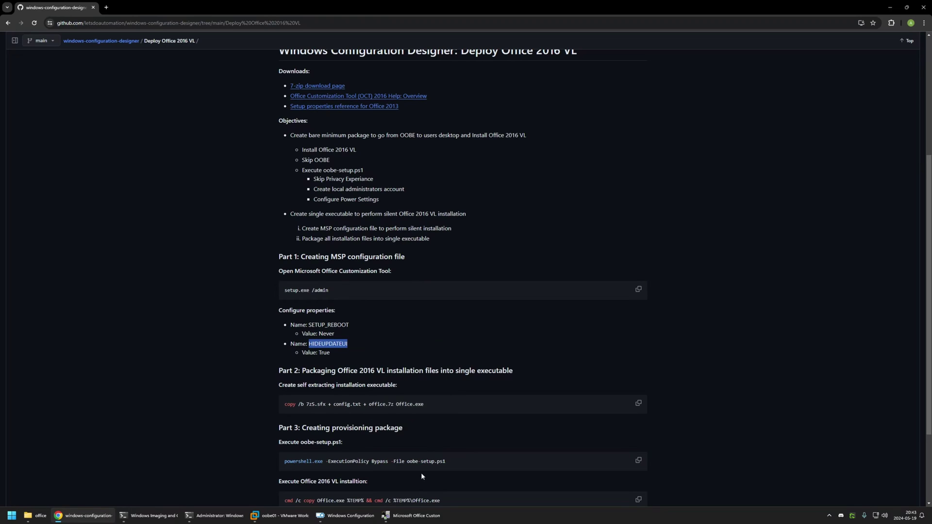
click(415, 514)
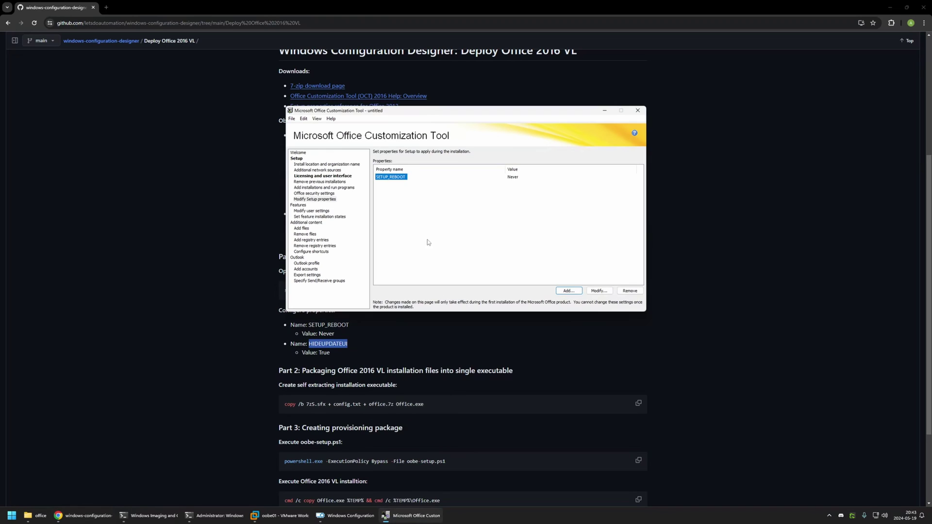
click(568, 291)
key(ctrl+v)
click(438, 204)
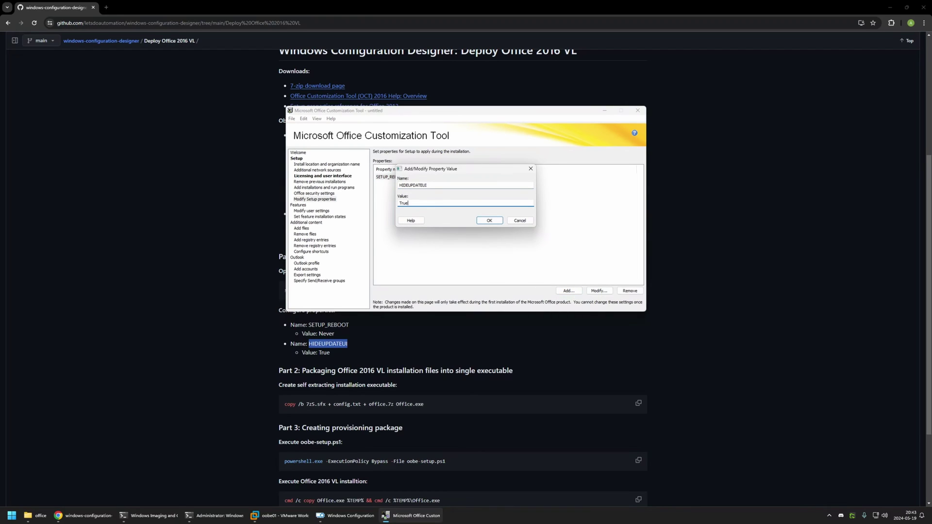
text(True)
click(489, 221)
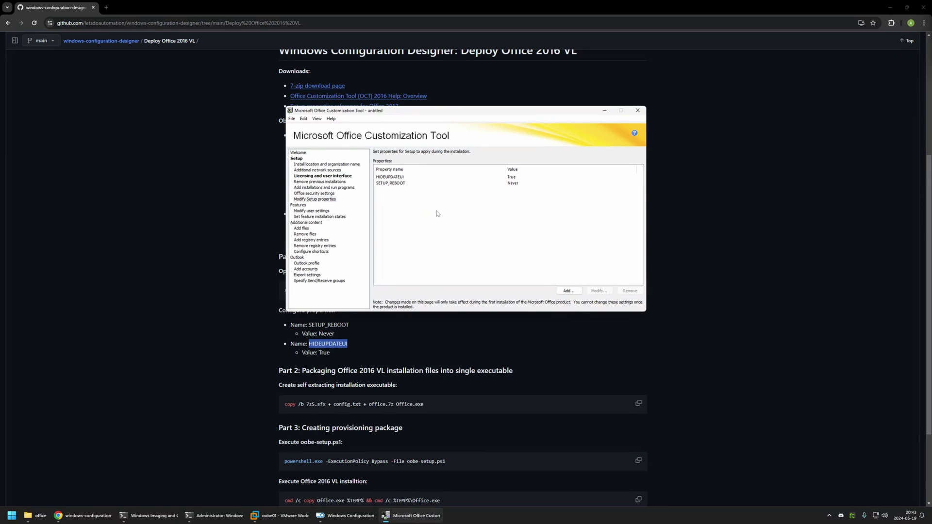
Set Microsoft OneNote and OneDrive for Business to Not Available under Microsoft Office features
click(330, 217)
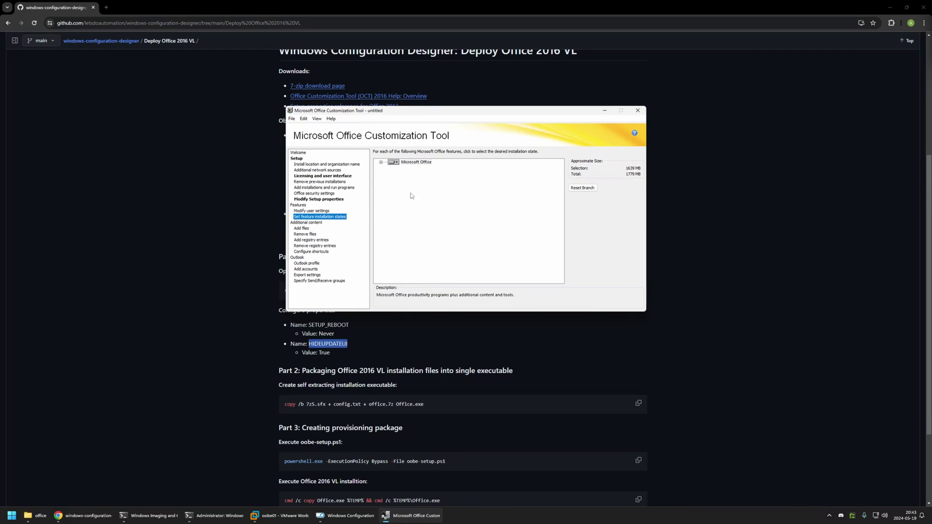
click(380, 163)
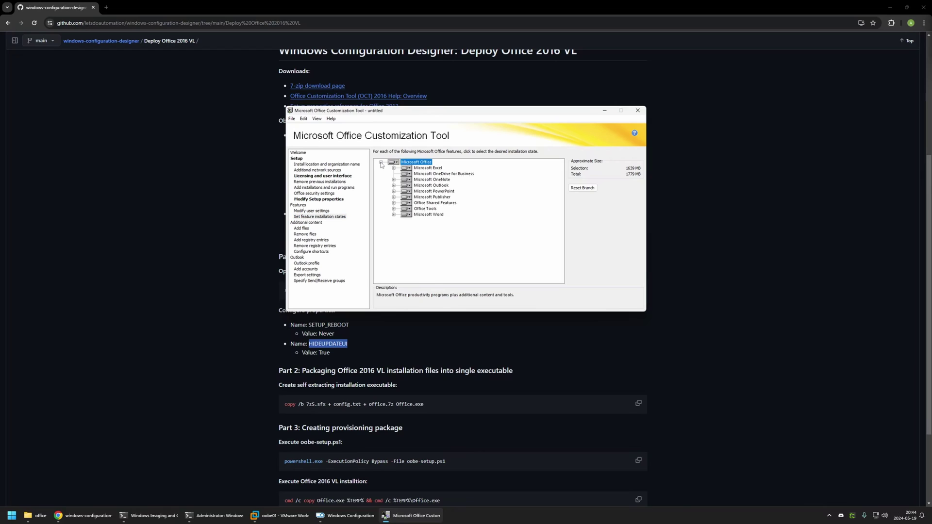
click(405, 180)
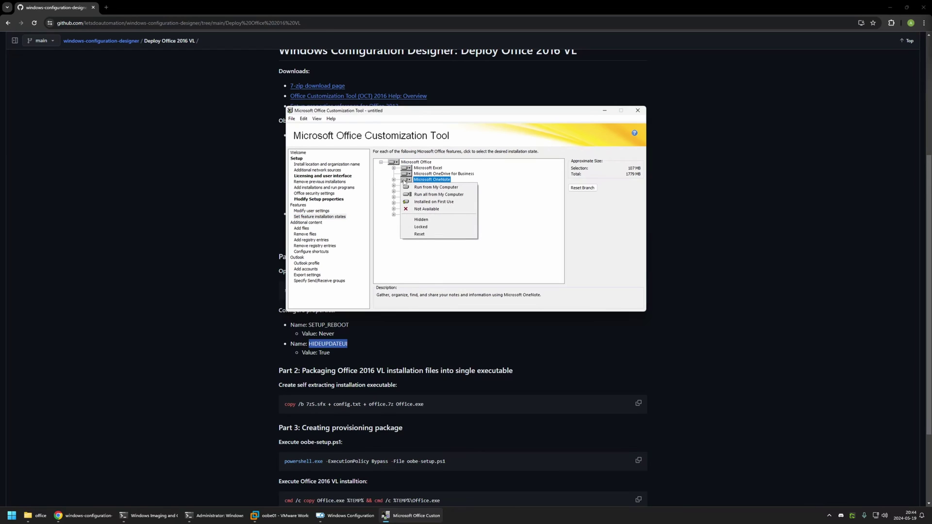
click(429, 209)
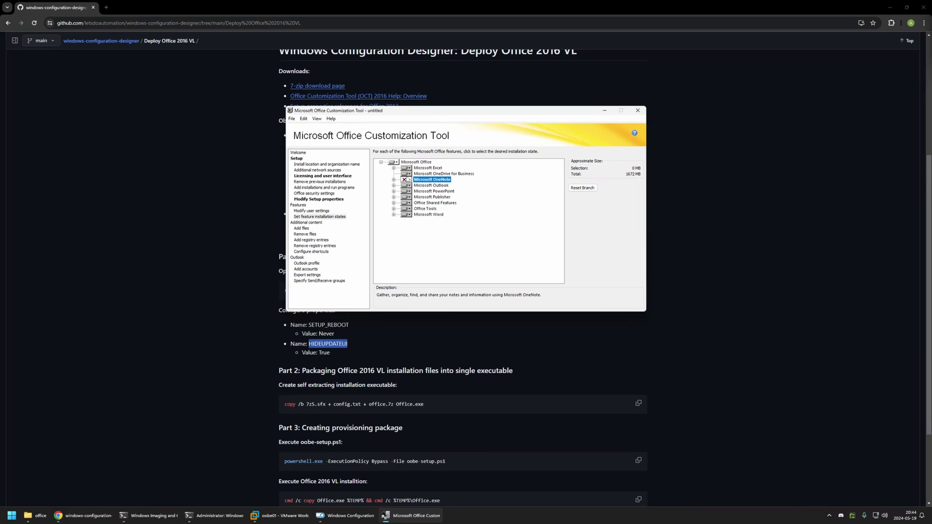
click(406, 174)
click(432, 203)
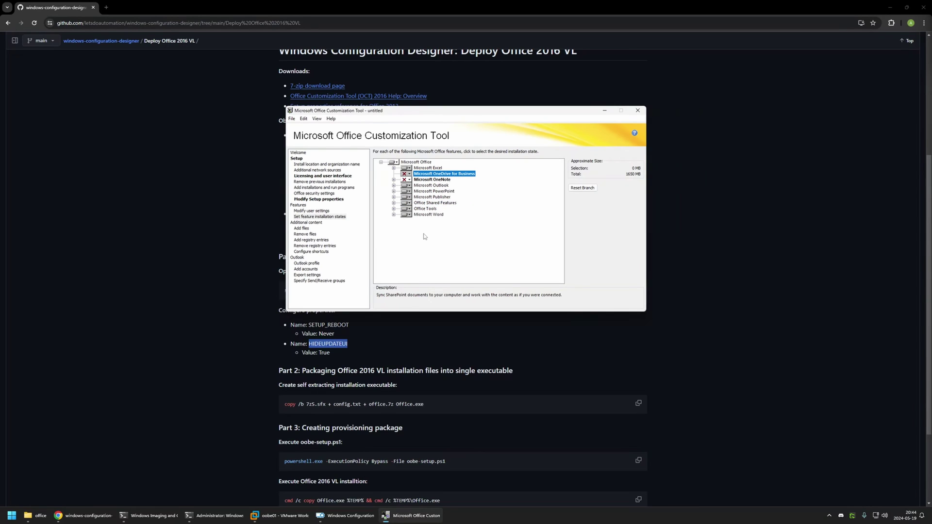
click(291, 118)
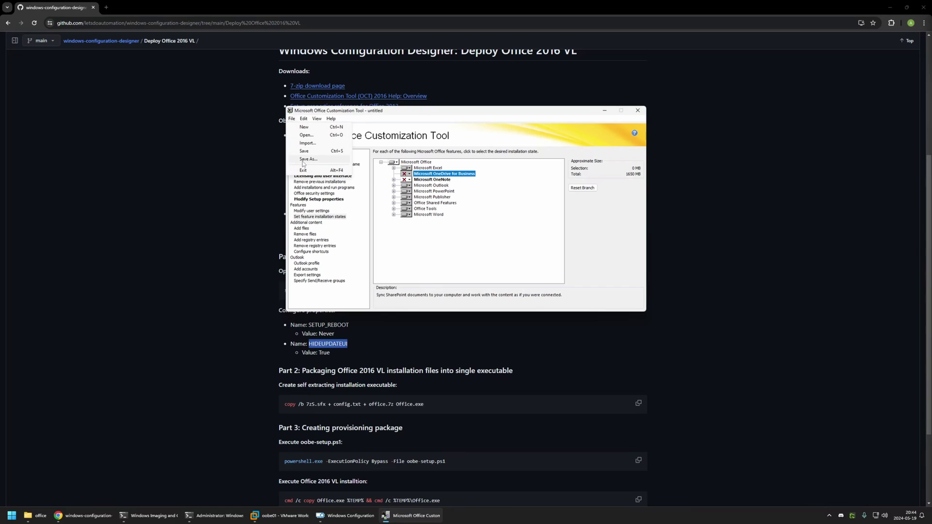
Save the customization as configuration.MSP in Downloads\office and close the tool
click(310, 159)
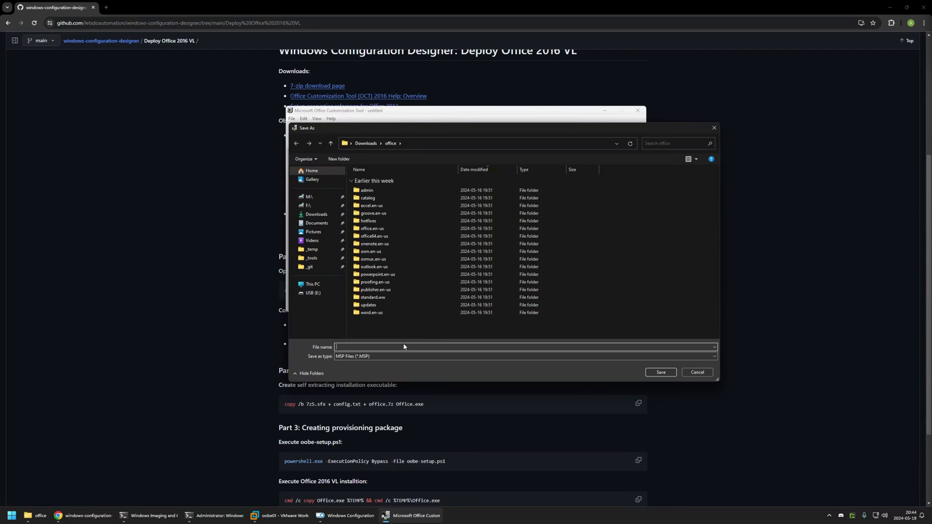
text(configuration)
click(649, 370)
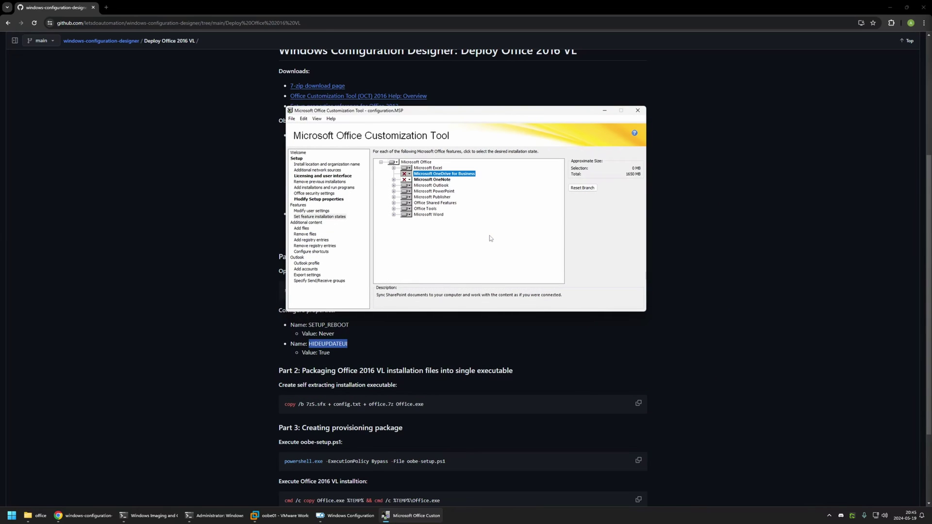
click(638, 111)
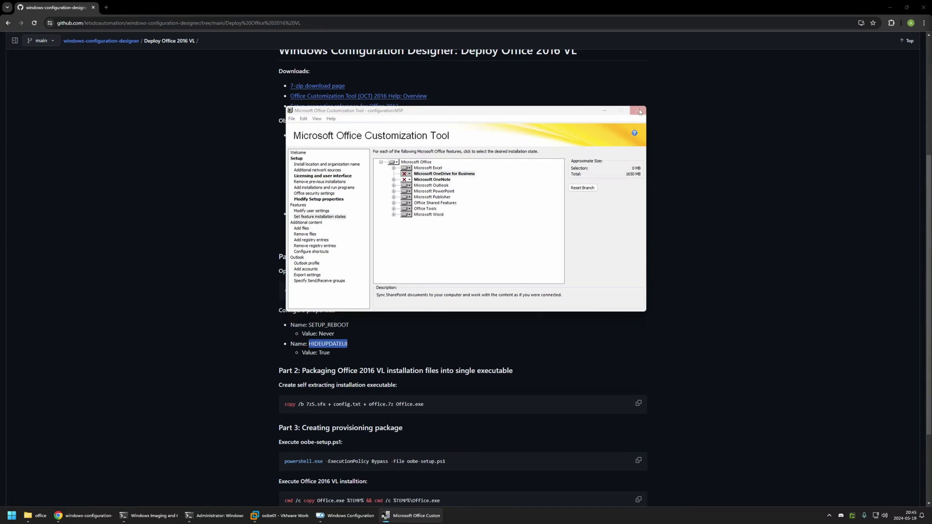
Exit the Customization Tool and add all 23 office folder items to office.7z with 7-Zip
click(469, 280)
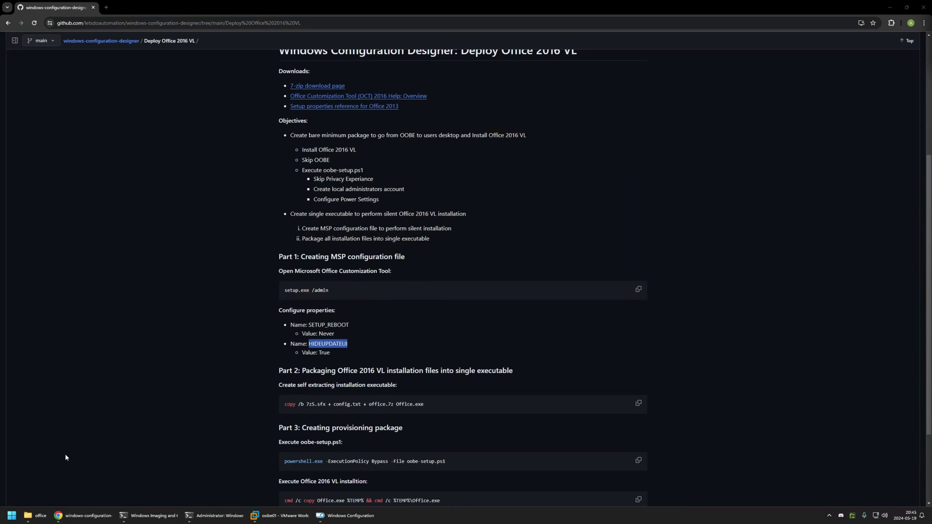
click(36, 516)
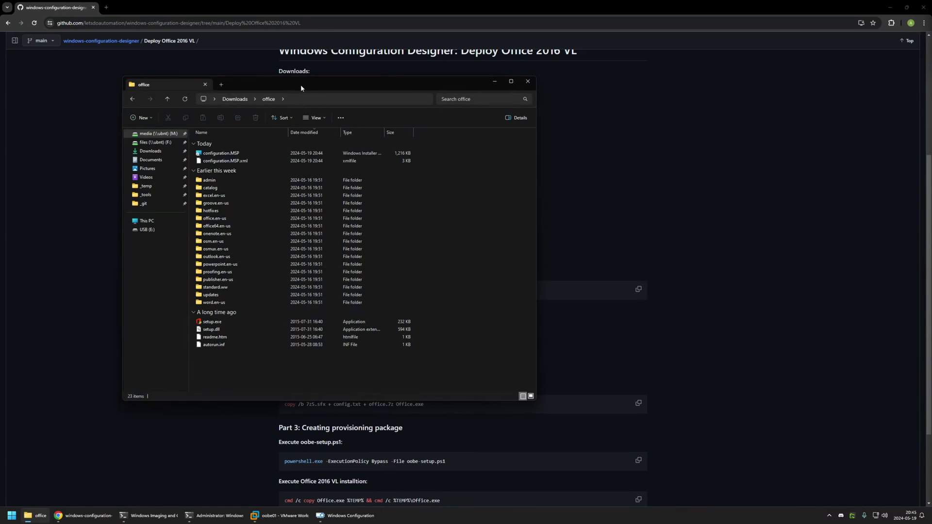
drag(301, 86, 510, 90)
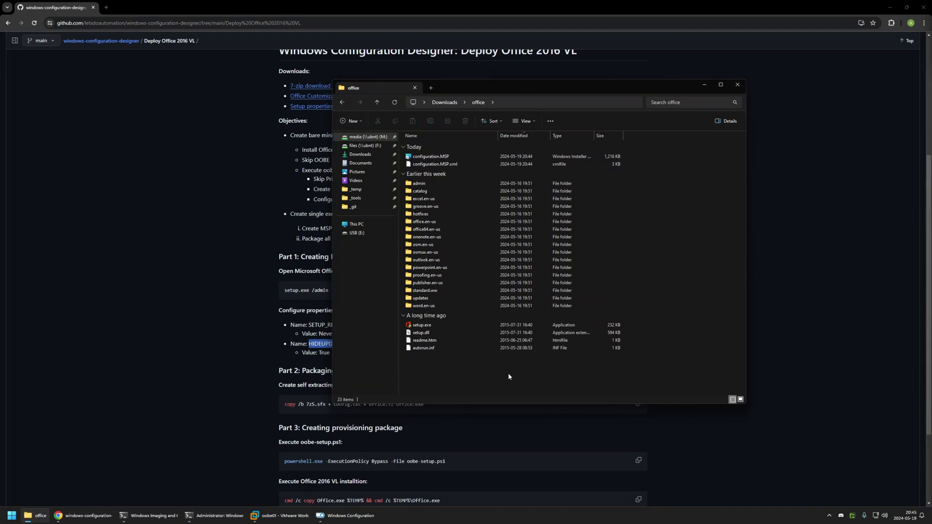
drag(668, 169, 485, 151)
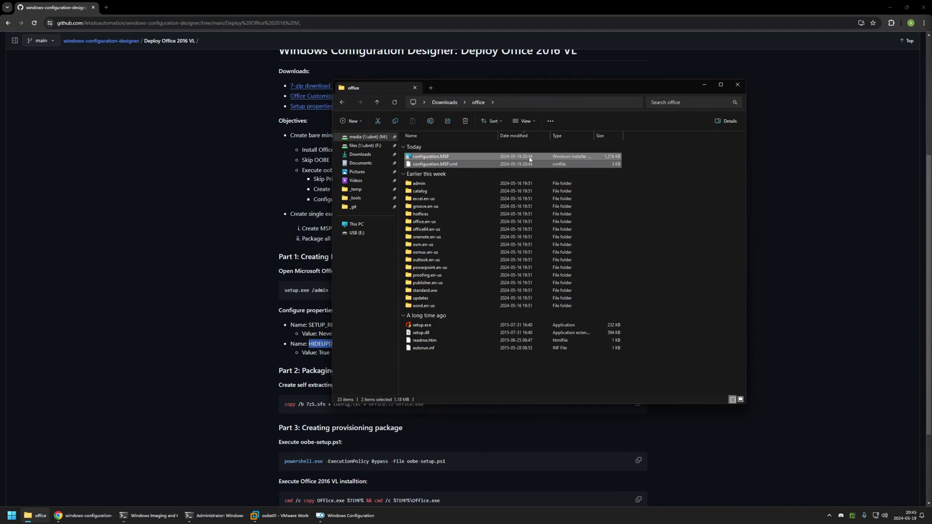
click(638, 156)
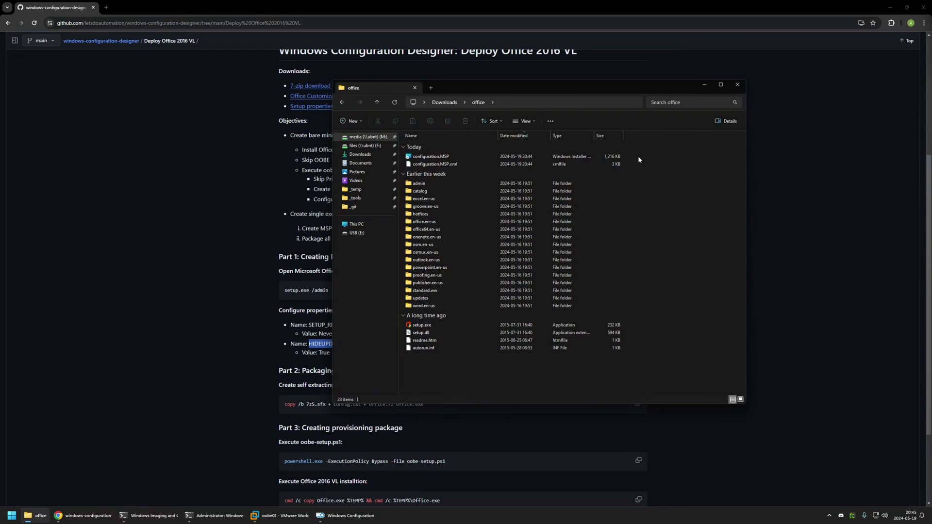
drag(638, 156, 717, 270)
drag(642, 384, 404, 136)
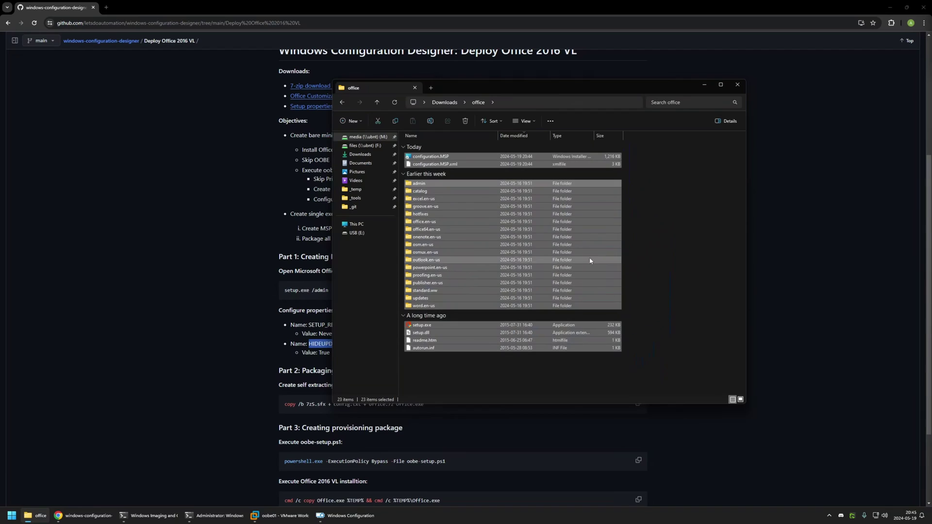
click(639, 184)
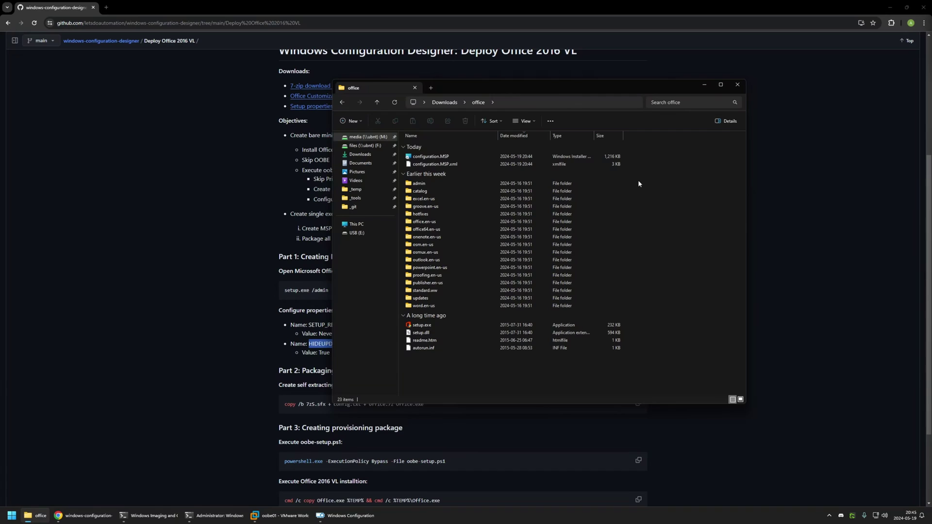
drag(560, 379, 410, 150)
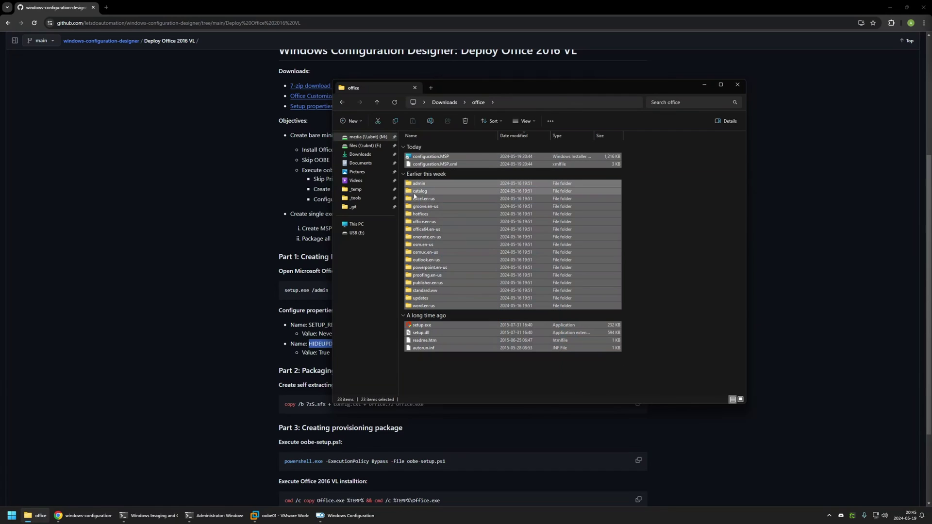
right_click(441, 214)
mouse_move(483, 226)
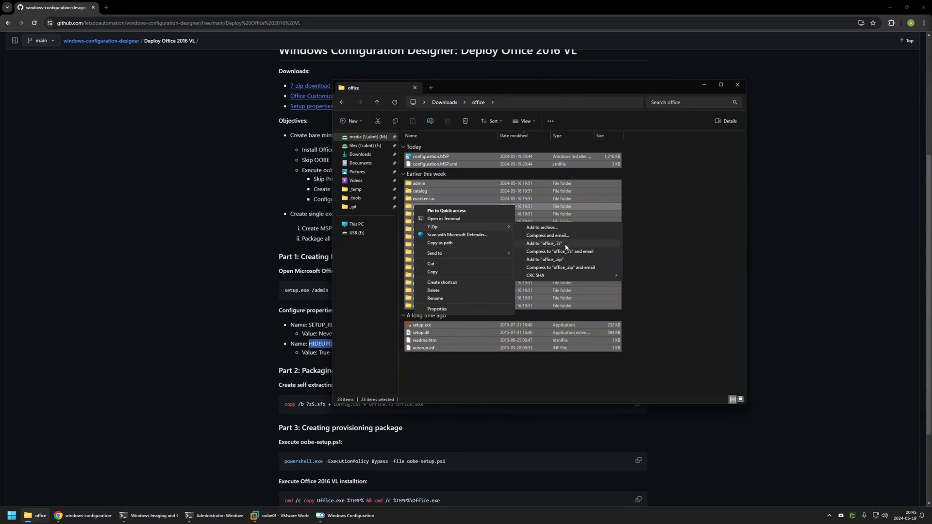
click(544, 243)
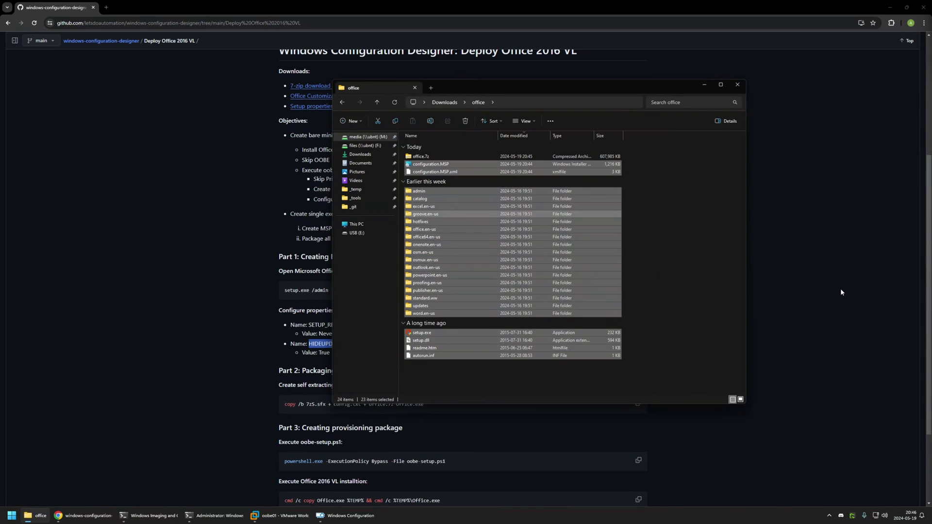
Move office.7z from the office folder up into Downloads
right_click(420, 156)
click(447, 289)
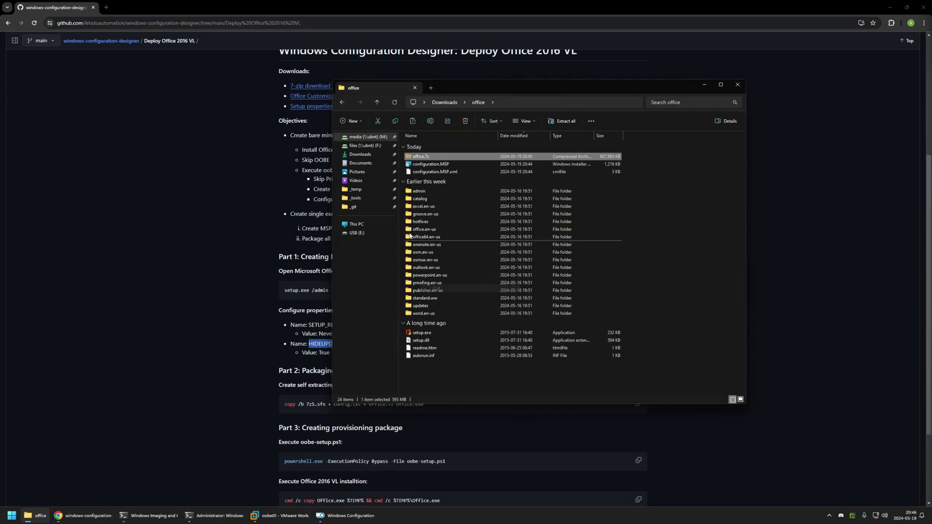
click(343, 102)
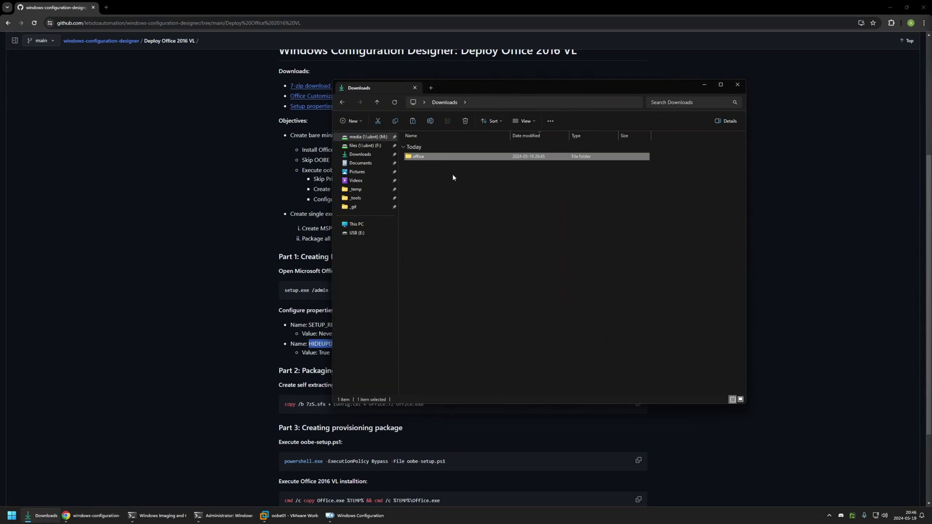
right_click(426, 178)
click(458, 231)
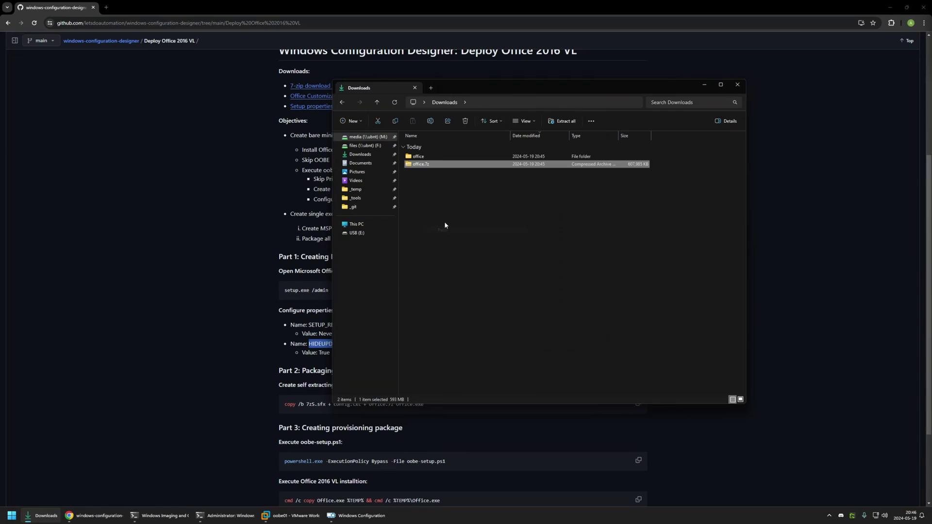
Delete the original office folder and bring the GitHub guide back up
click(422, 159)
right_click(419, 157)
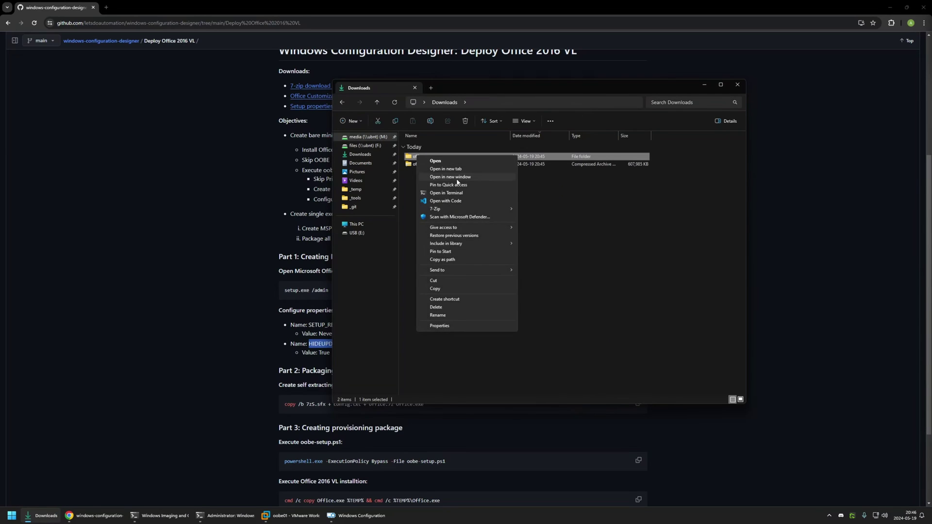
click(436, 308)
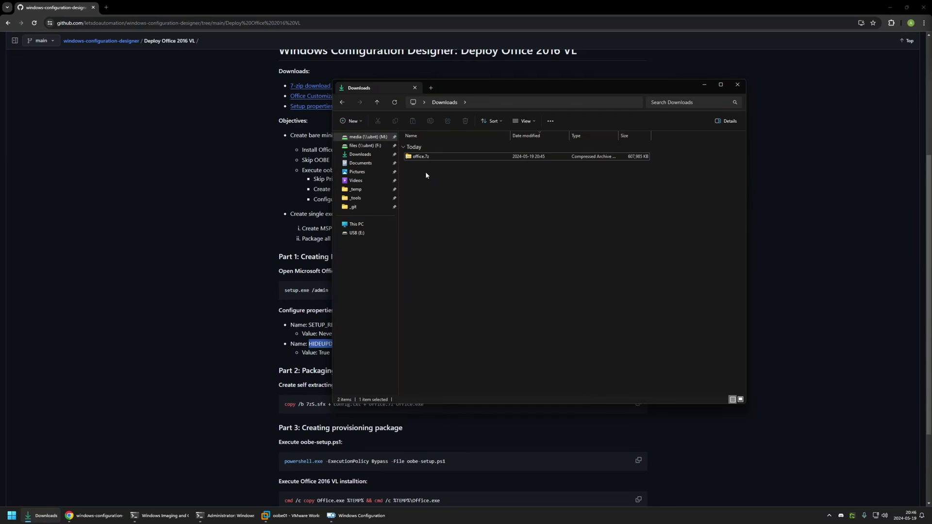
mouse_move(424, 164)
mouse_down()
mouse_move(407, 154)
mouse_move(432, 176)
mouse_up()
click(179, 162)
Open config.txt, review its setup.exe configuration.MSP line, and download the raw file
scroll(175, 163, up, 1)
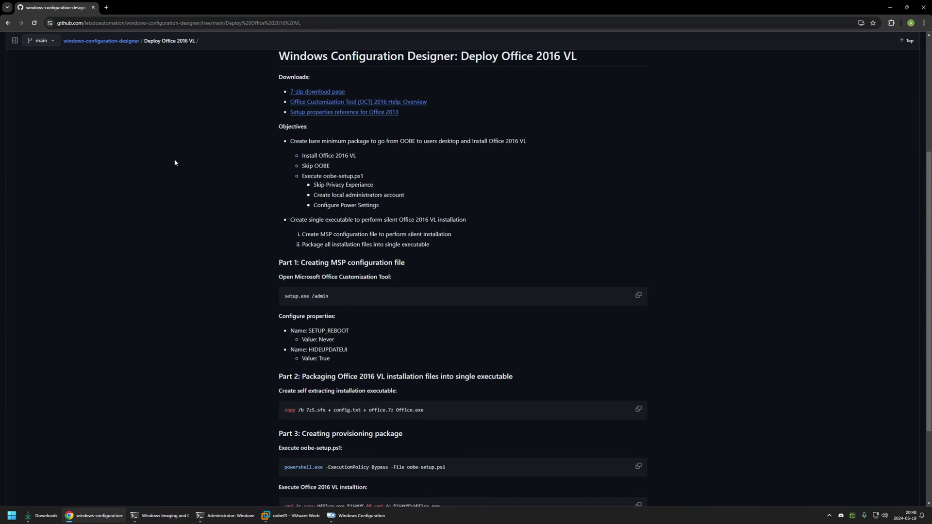
scroll(175, 163, up, 4)
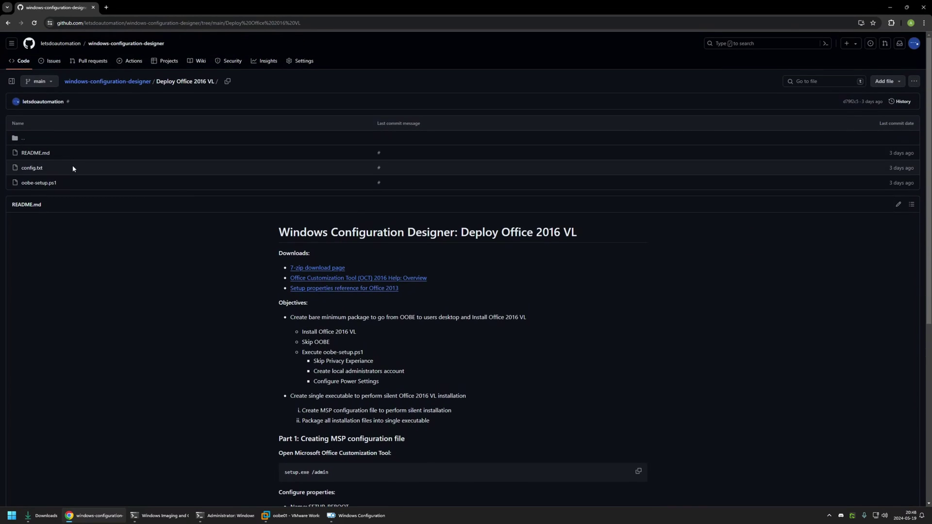
middle_click(42, 168)
click(122, 5)
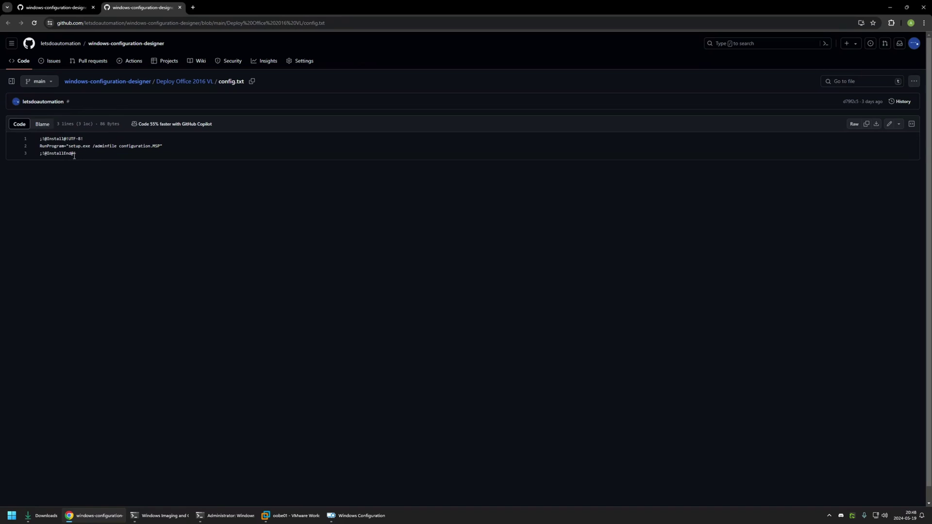
drag(66, 145, 150, 146)
click(151, 146)
drag(69, 146, 95, 146)
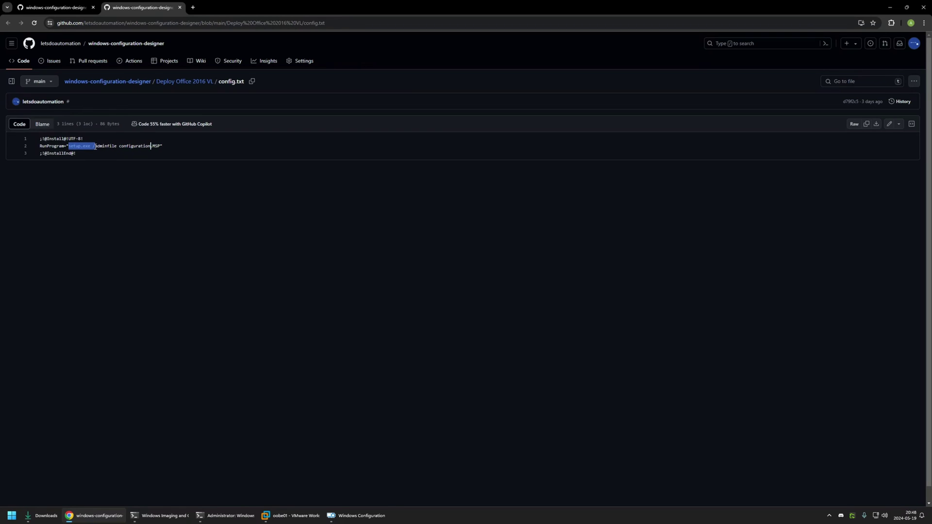
click(95, 146)
drag(118, 146, 165, 146)
click(164, 147)
click(877, 124)
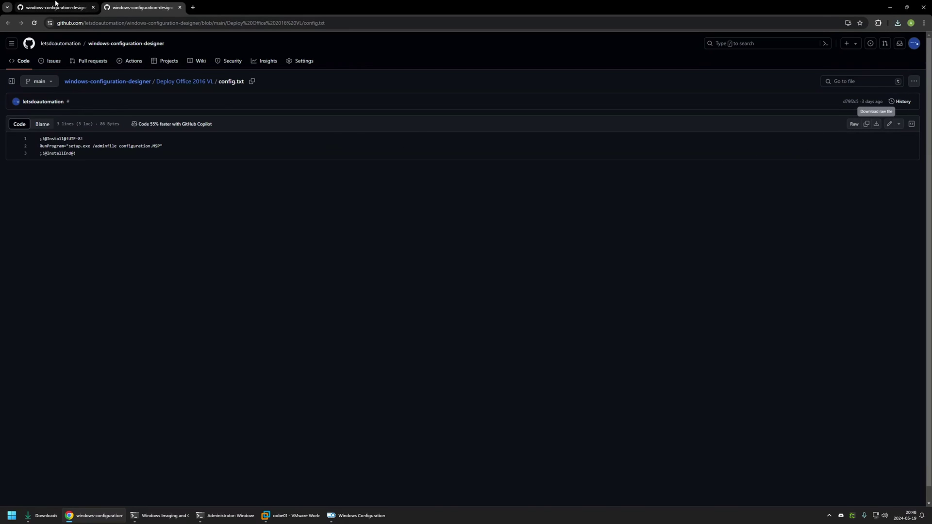
click(54, 7)
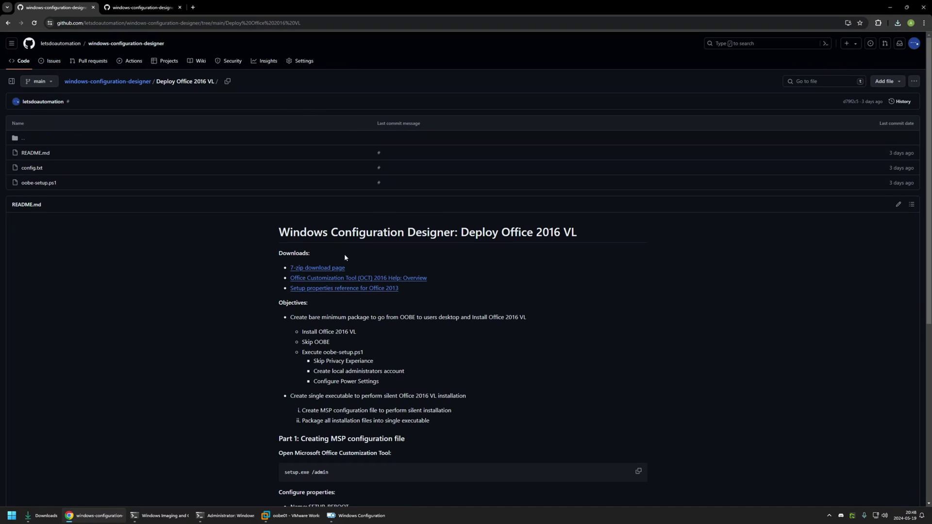
Find the SFX entry on the 7-Zip download page and download the 9.20 Extra .7z package
middle_click(329, 269)
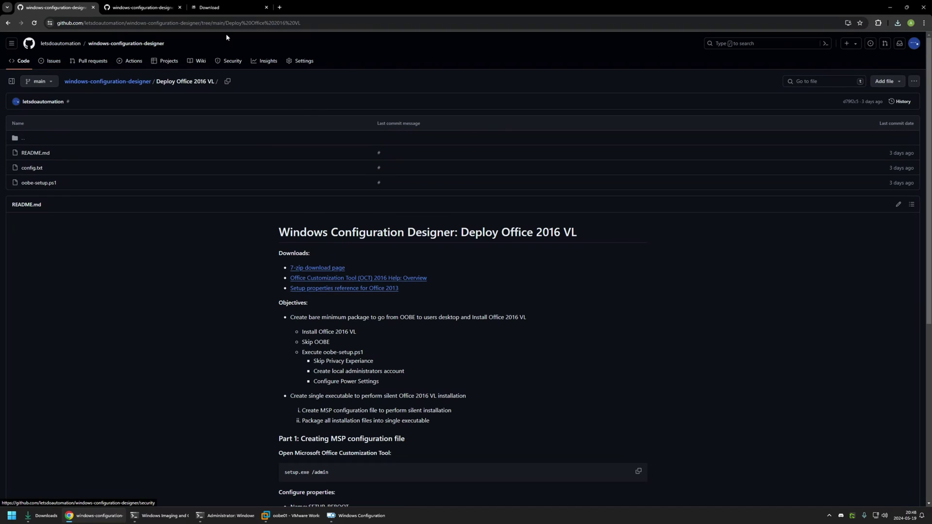
click(226, 3)
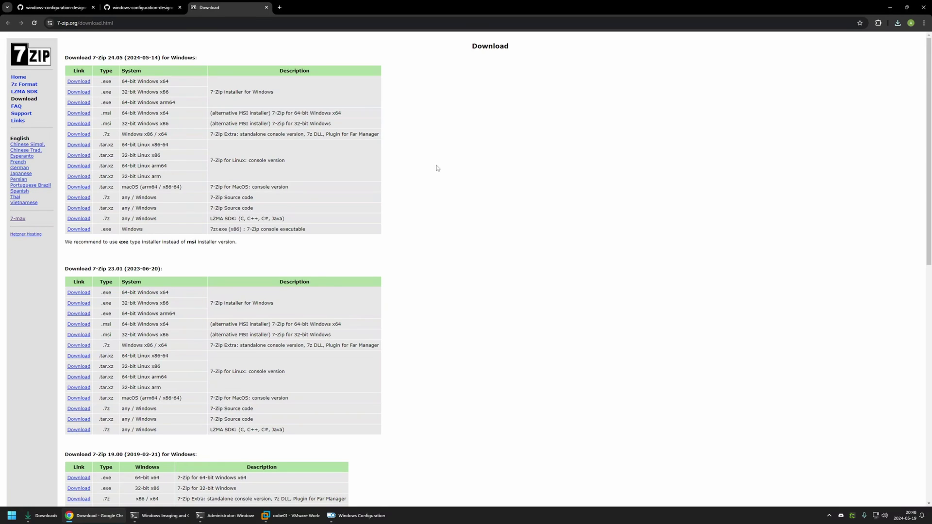
key(ctrl+f)
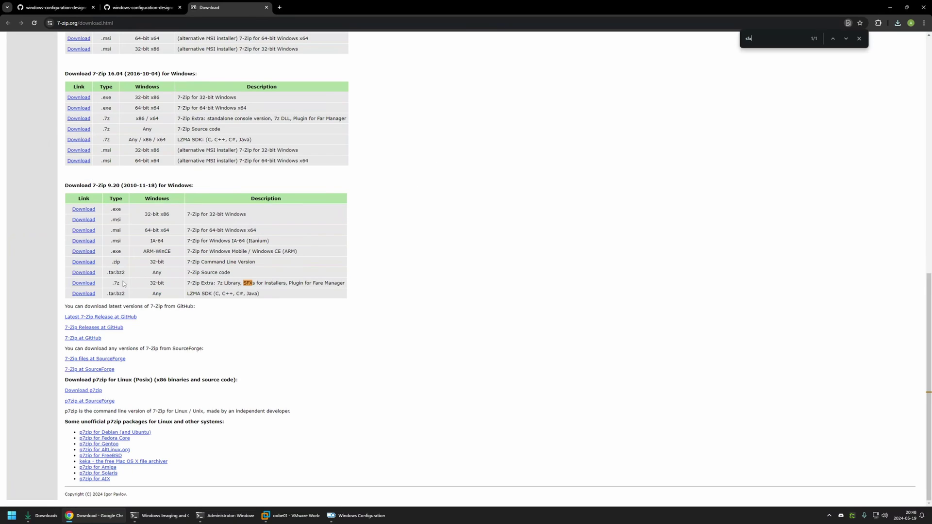
drag(334, 283, 284, 283)
click(284, 283)
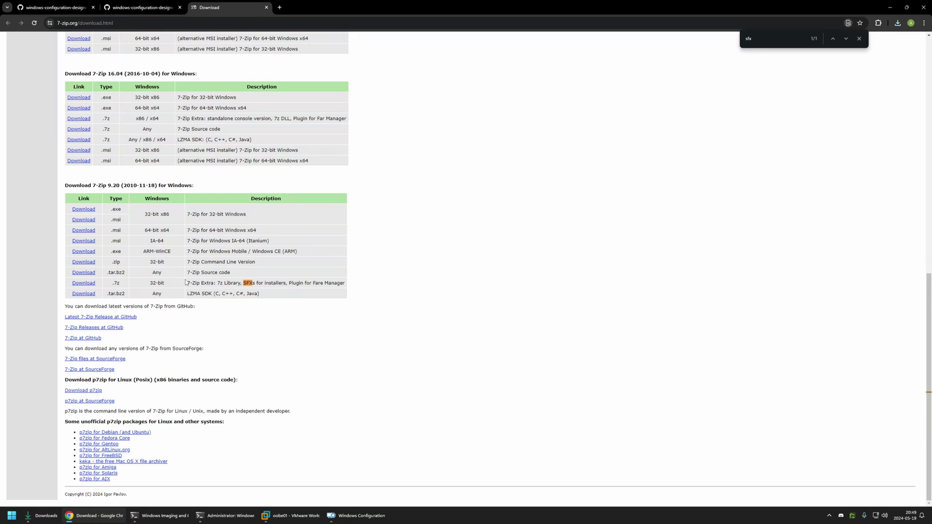
click(85, 286)
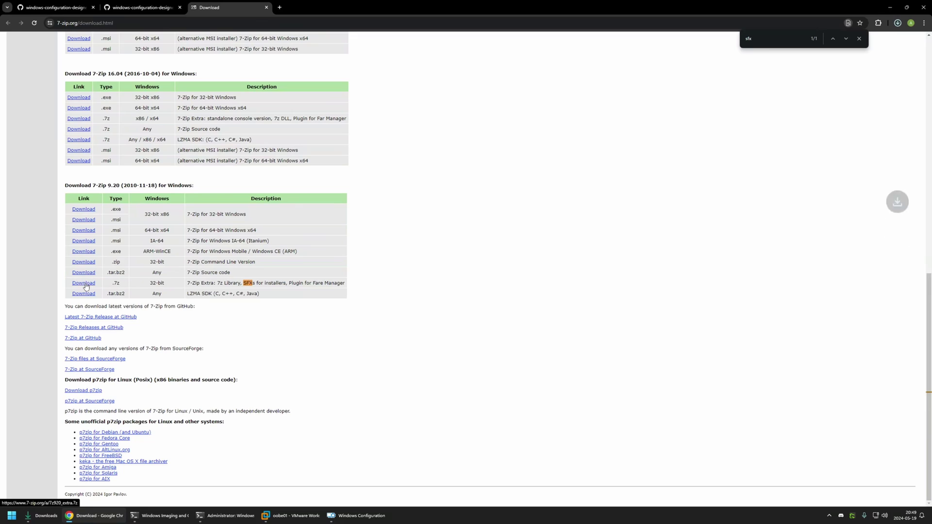
click(39, 516)
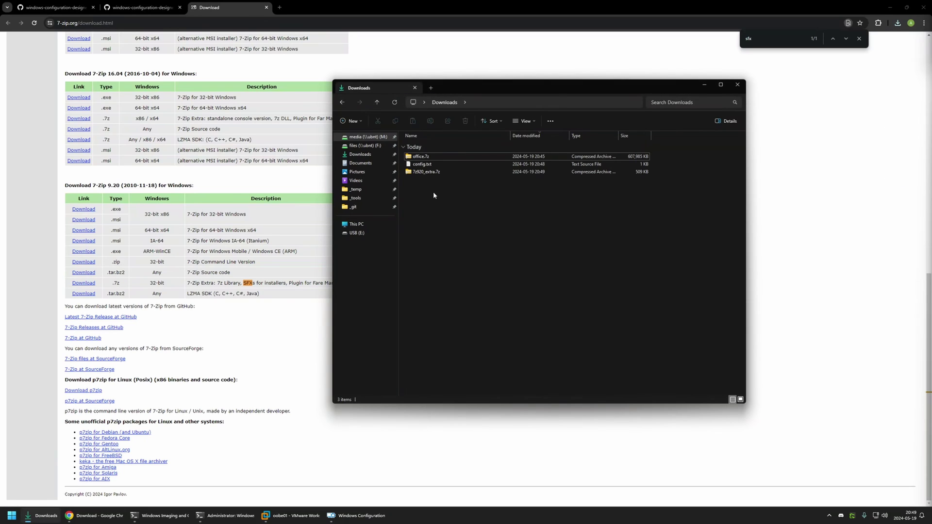
Copy 7zS.sfx out of the 7z920_extra.7z archive into the Downloads folder
click(428, 172)
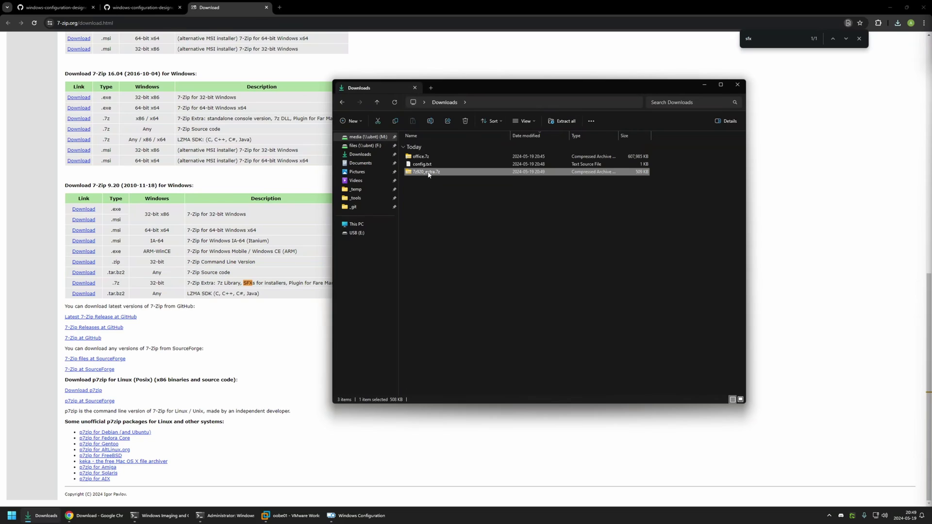
double_click(429, 173)
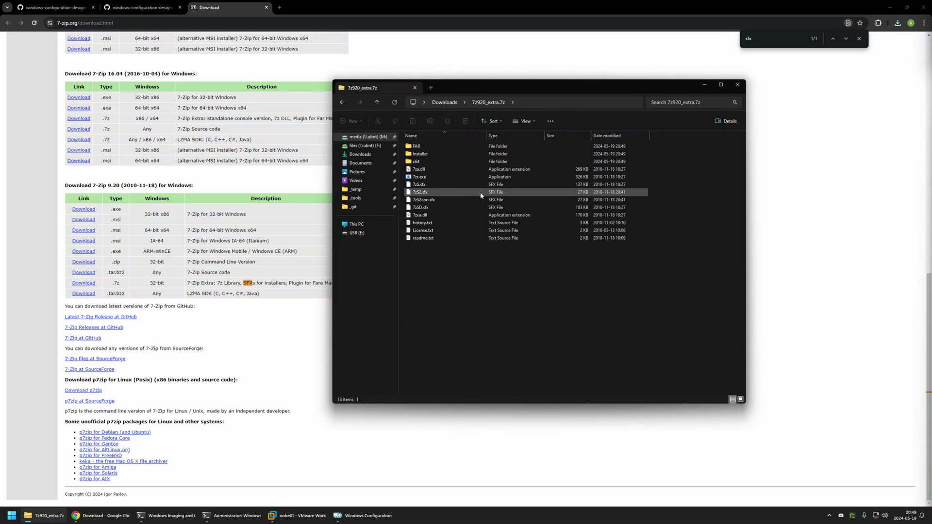
click(453, 185)
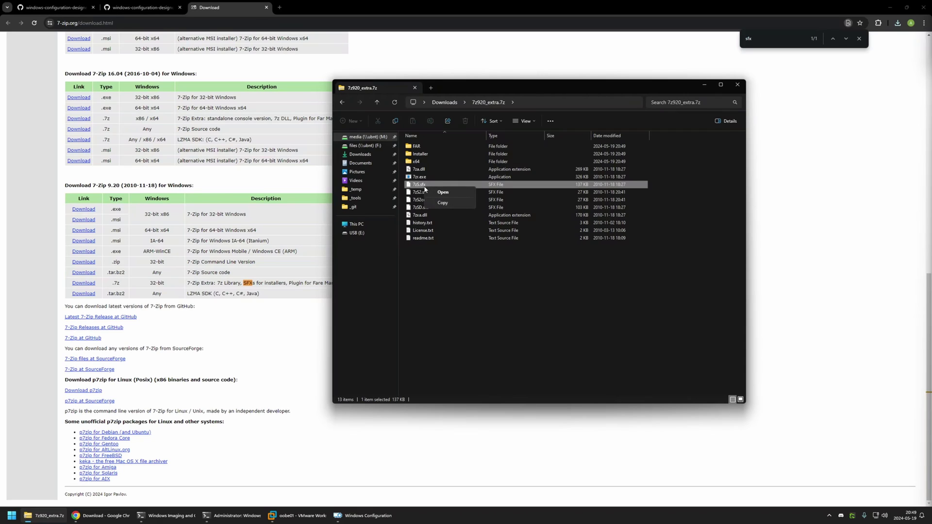
click(343, 102)
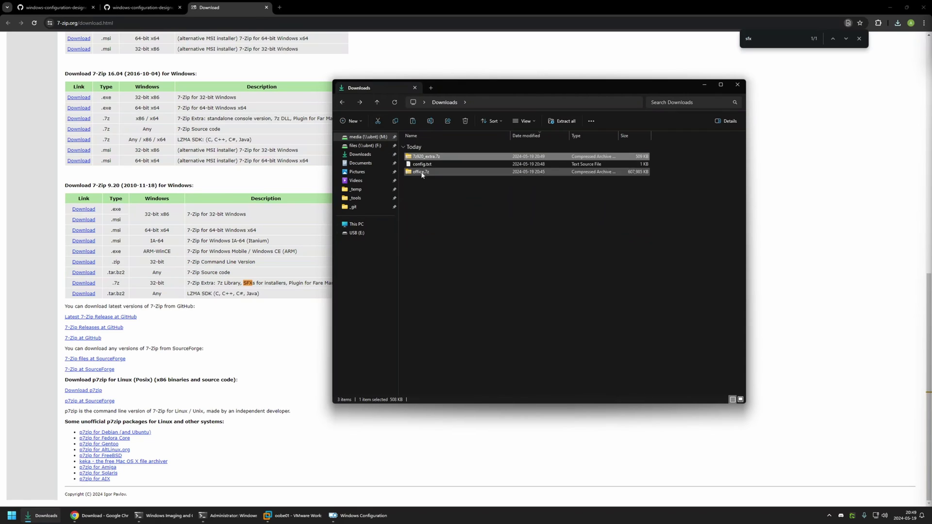
right_click(418, 181)
click(442, 232)
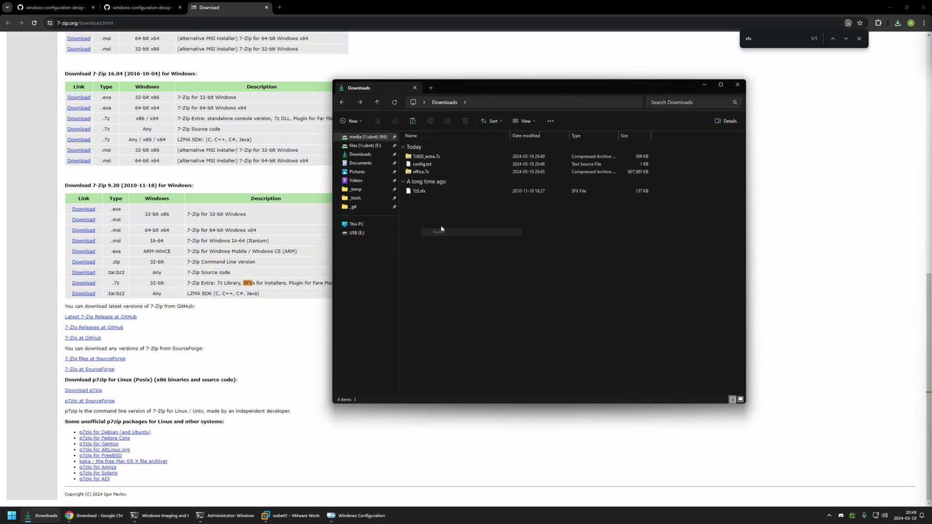
Delete the 7z920_extra.7z archive from Downloads
click(423, 158)
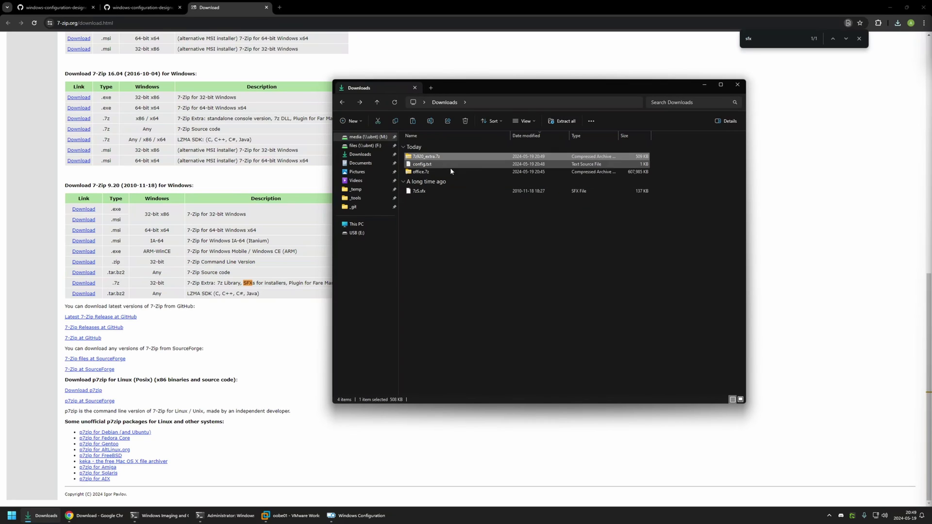
key(Delete)
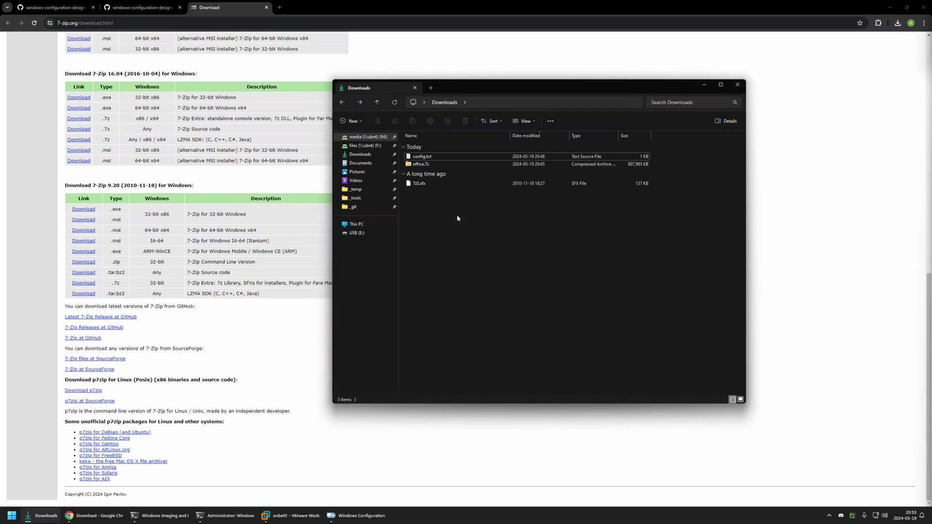
drag(444, 215, 424, 200)
Copy the README's Part 2 command 'copy /b 7zS.sfx + config.txt + office.7z Office.exe' for the admin PowerShell
click(53, 7)
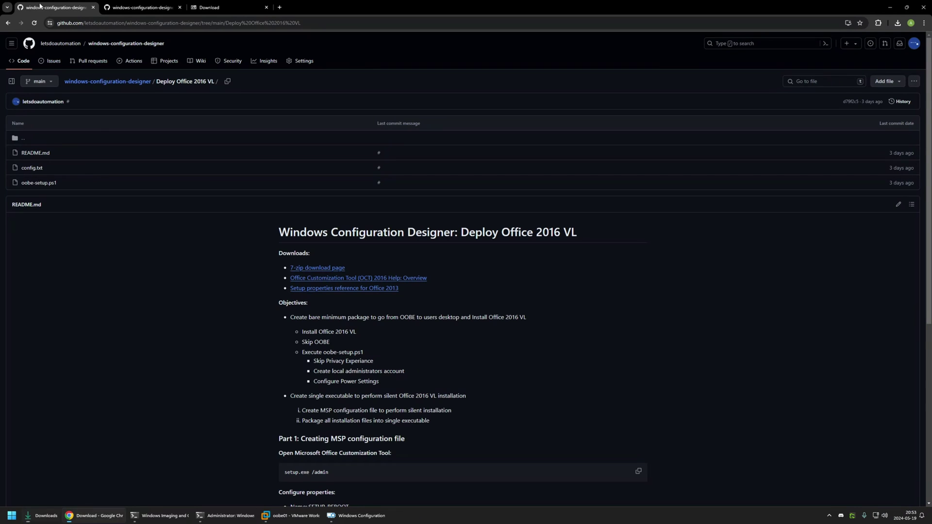
scroll(275, 146, down, 6)
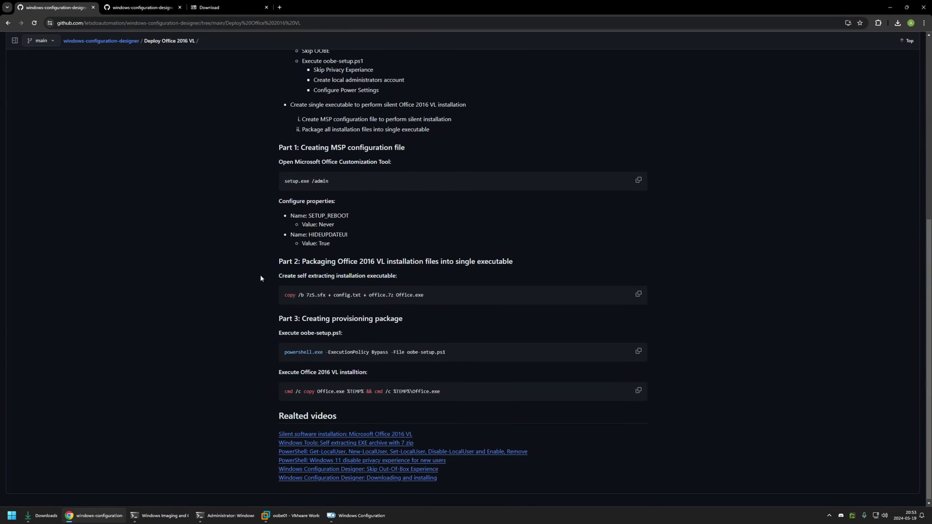
drag(427, 295, 394, 295)
double_click(289, 295)
click(427, 295)
double_click(427, 295)
click(427, 296)
click(638, 296)
click(236, 515)
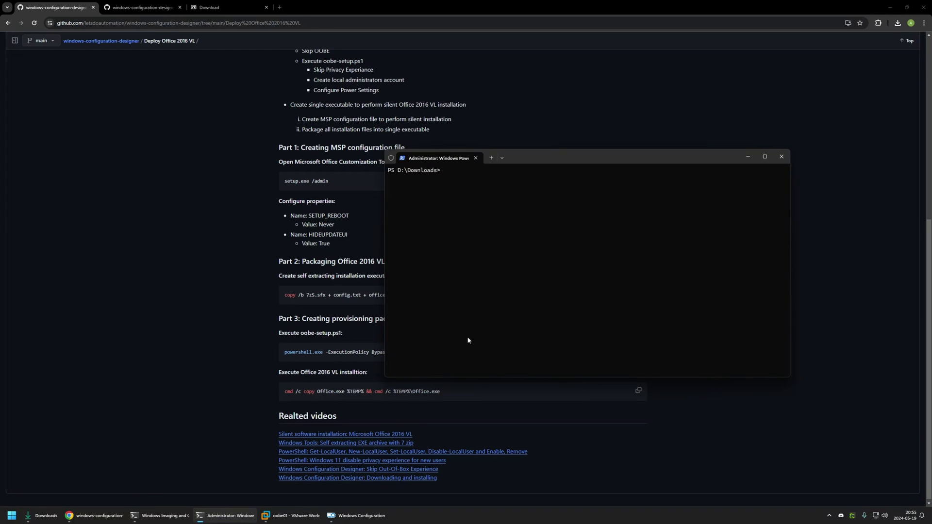
Under cmd, run copy /b 7zS.sfx + config.txt + office.7z Office.exe to build Office.exe
text(cmd)
key(Return)
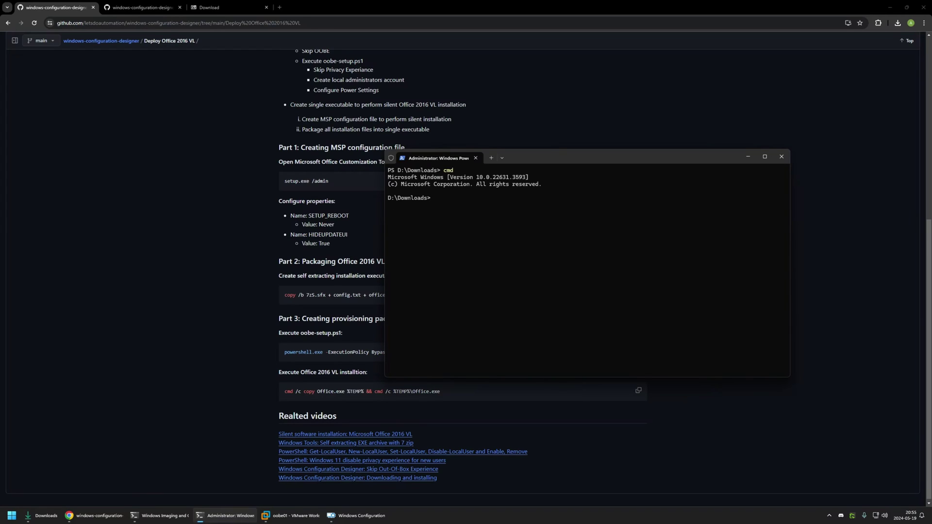
key(ctrl+v)
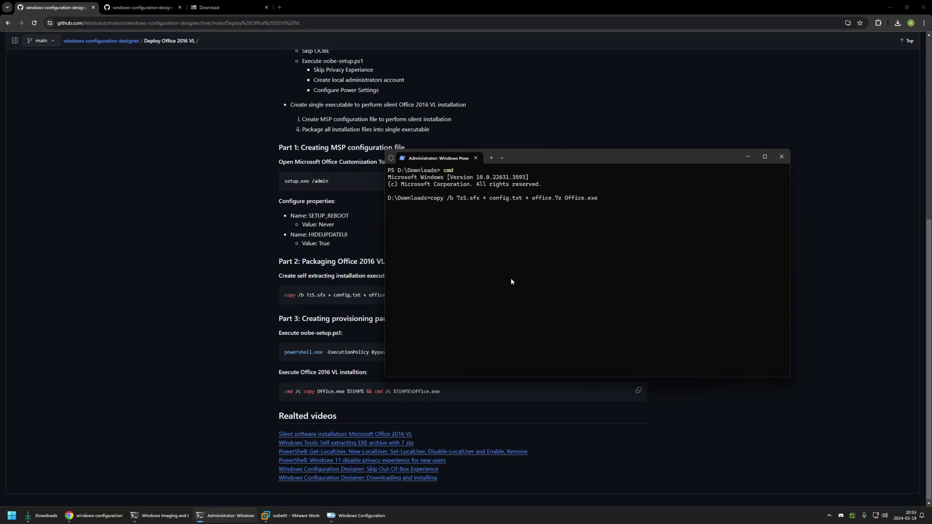
key(Return)
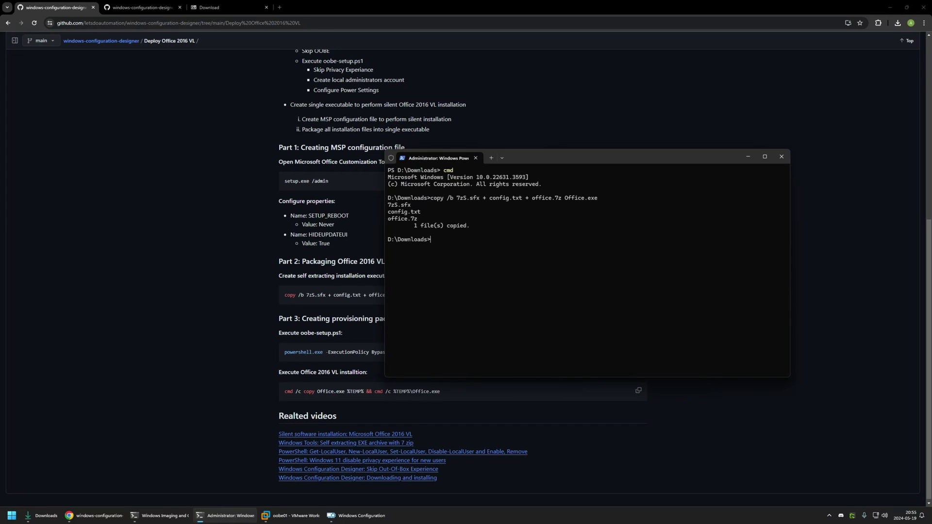
click(45, 515)
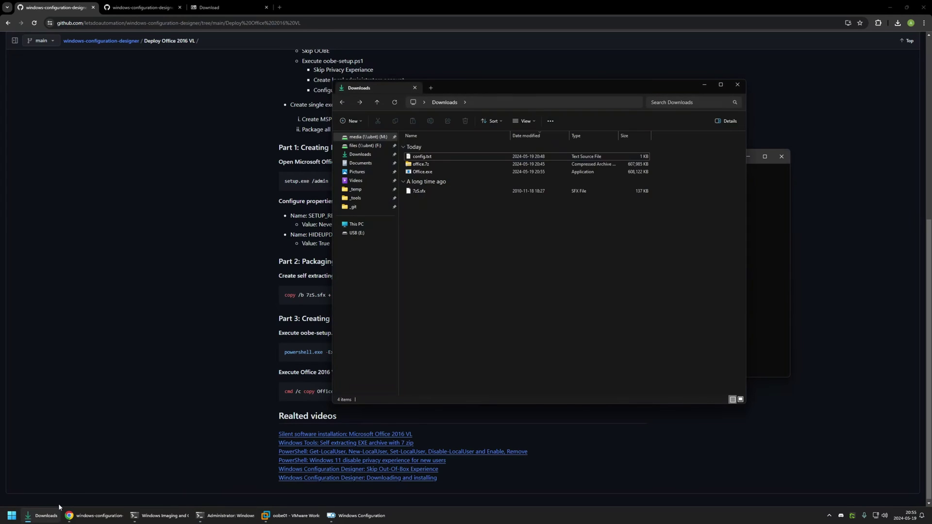
Delete 7zS.sfx, config.txt and office.7z, leaving only the 608,122 KB Office.exe in Downloads
click(427, 172)
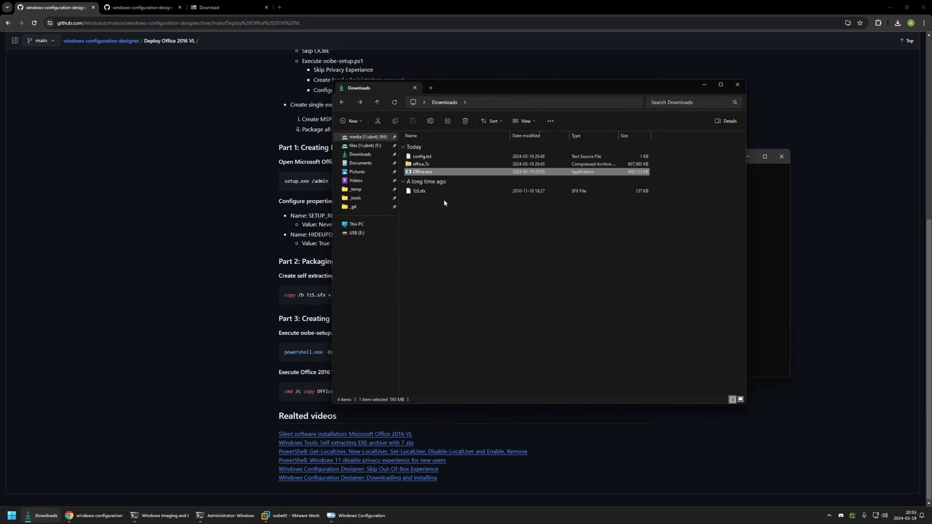
click(427, 171)
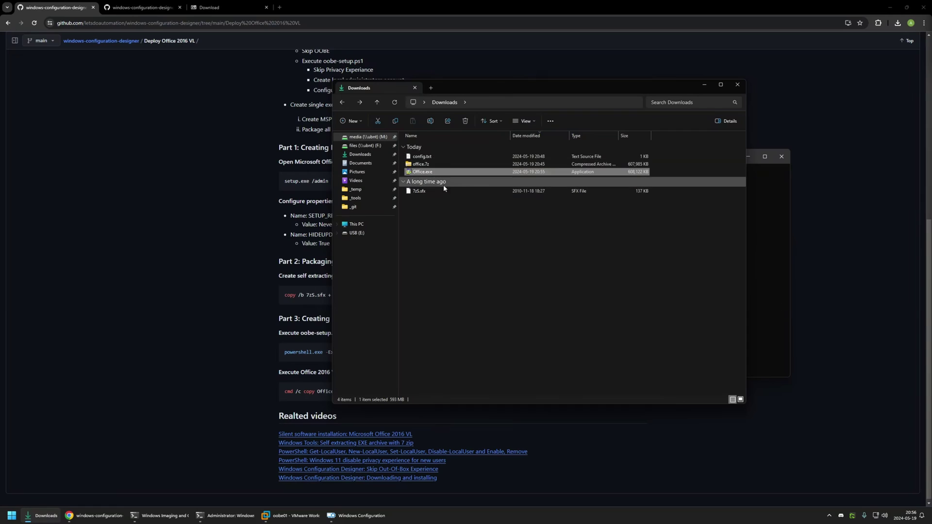
click(427, 191)
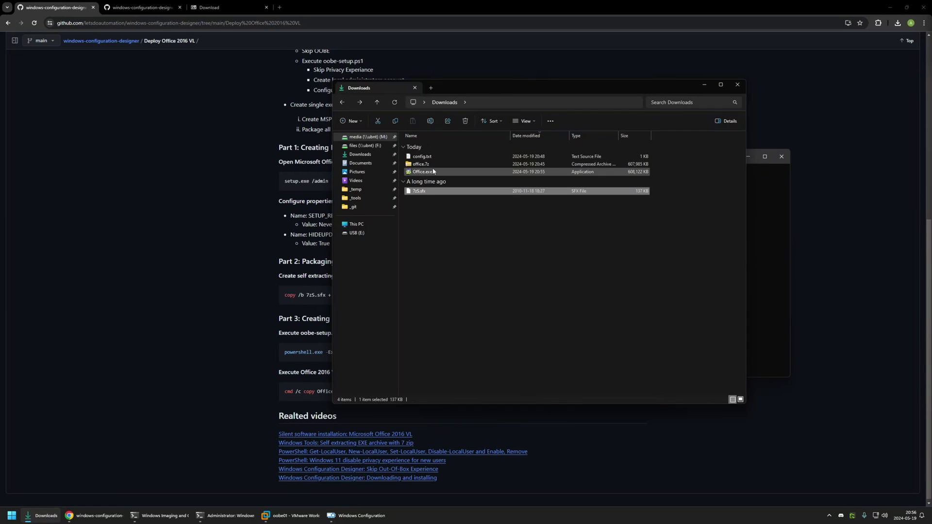
ctrl+click(422, 157)
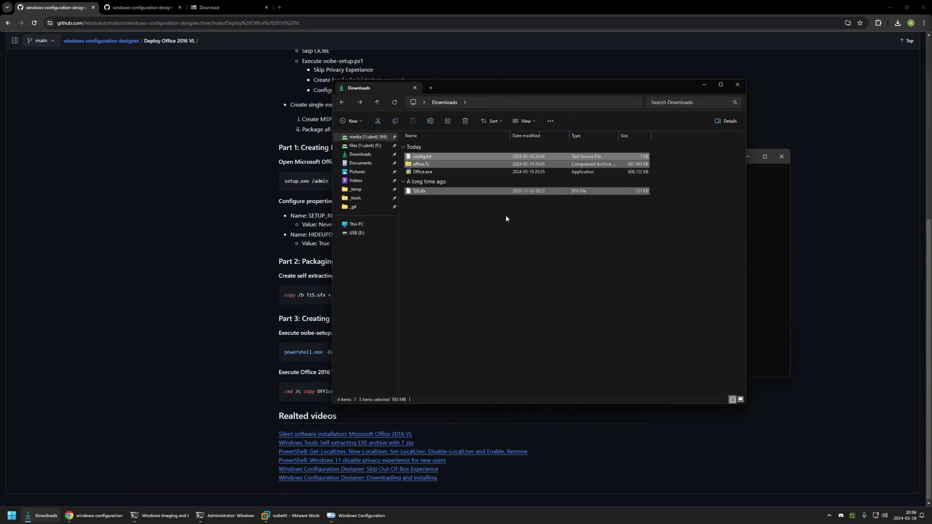
key(Delete)
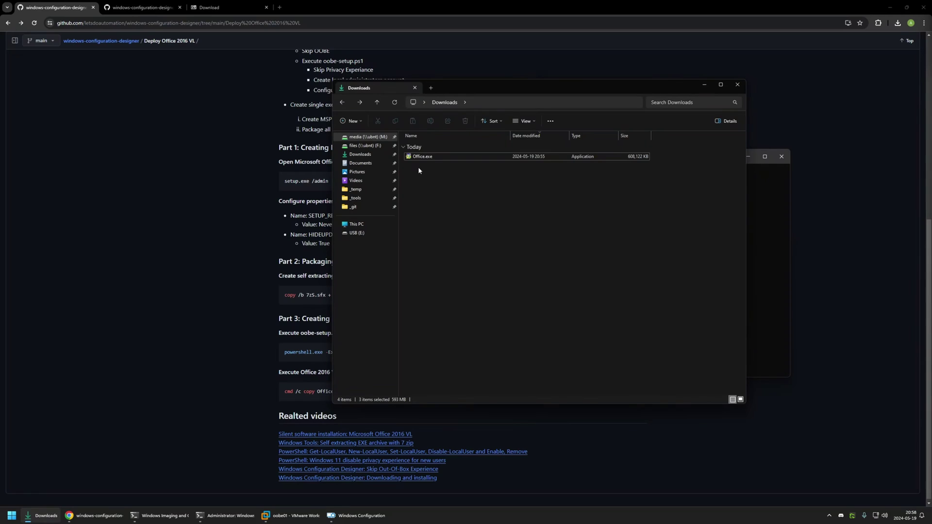
click(187, 154)
scroll(187, 154, up, 6)
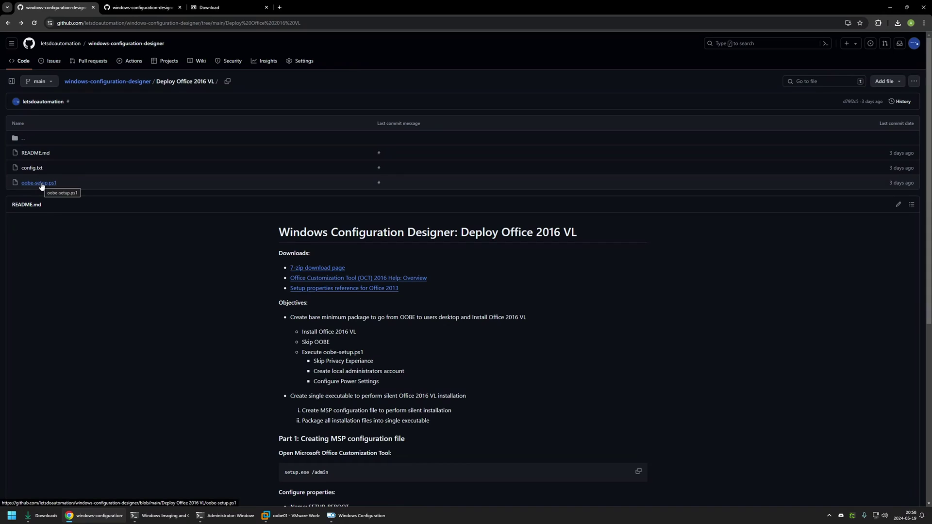
Review oobe-setup.ps1's local admin account, privacy experience and power settings code on GitHub
click(40, 183)
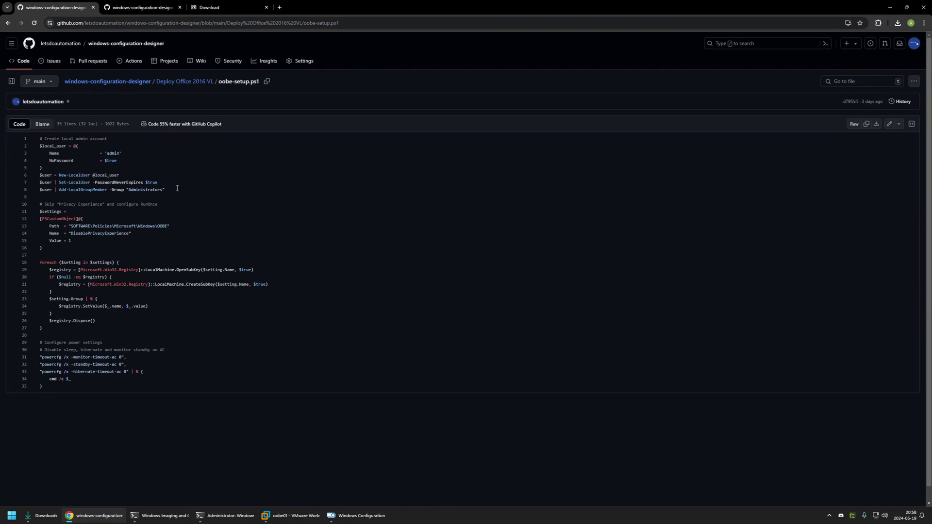
drag(177, 188, 28, 146)
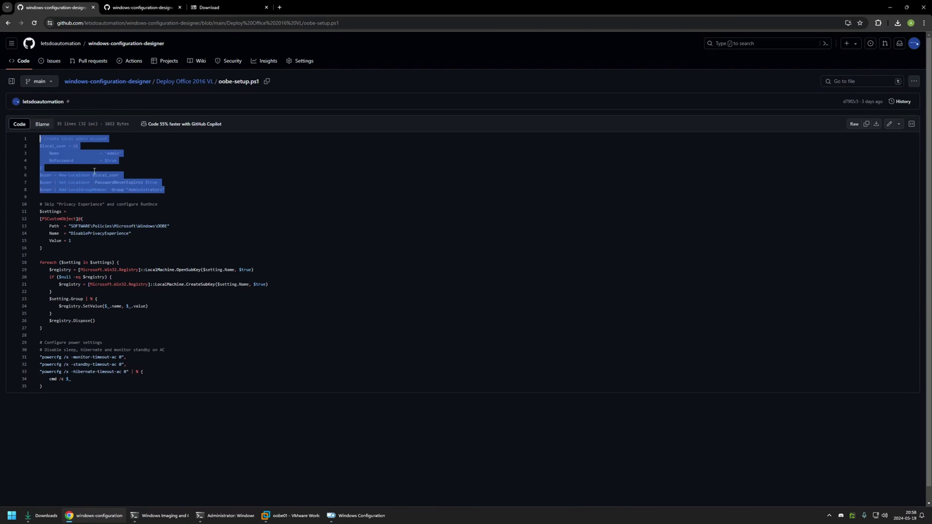
click(117, 249)
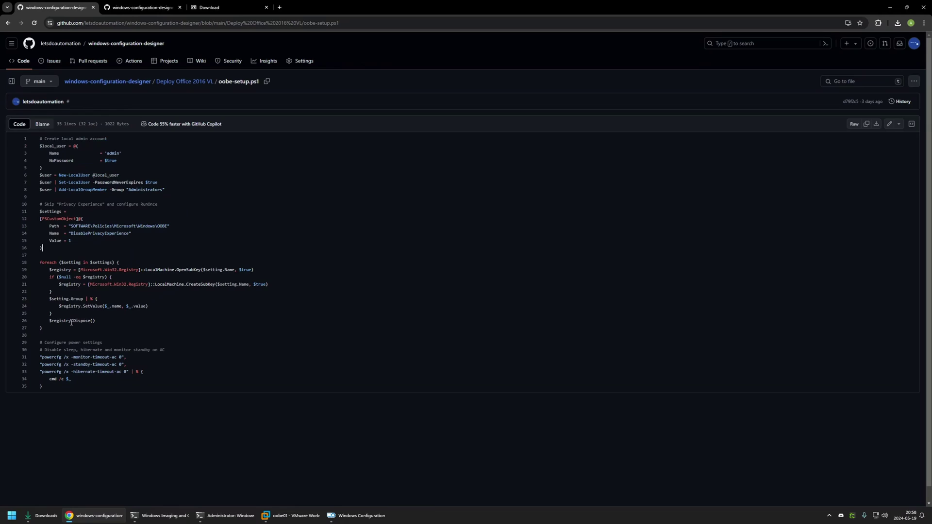
drag(71, 328, 41, 213)
click(124, 306)
drag(67, 386, 40, 342)
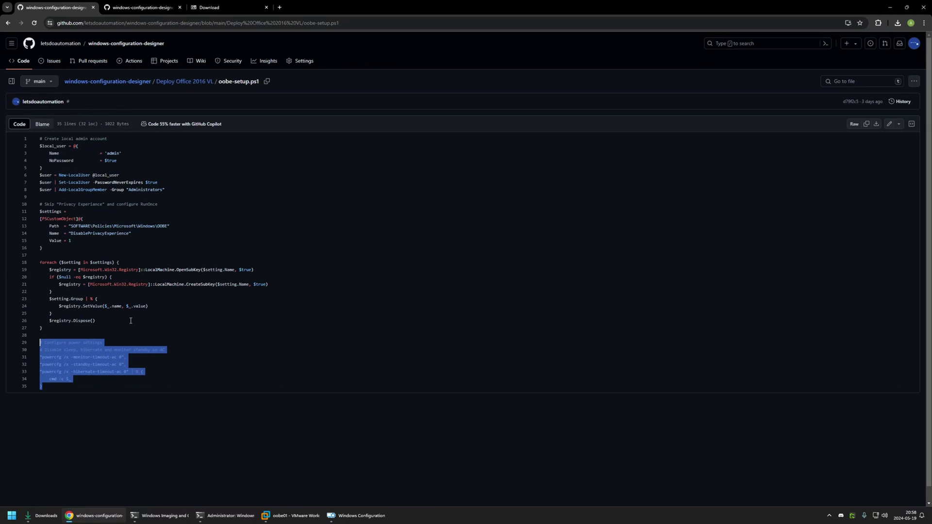
Download the raw oobe-setup.ps1 file and confirm it sits in Downloads
click(877, 125)
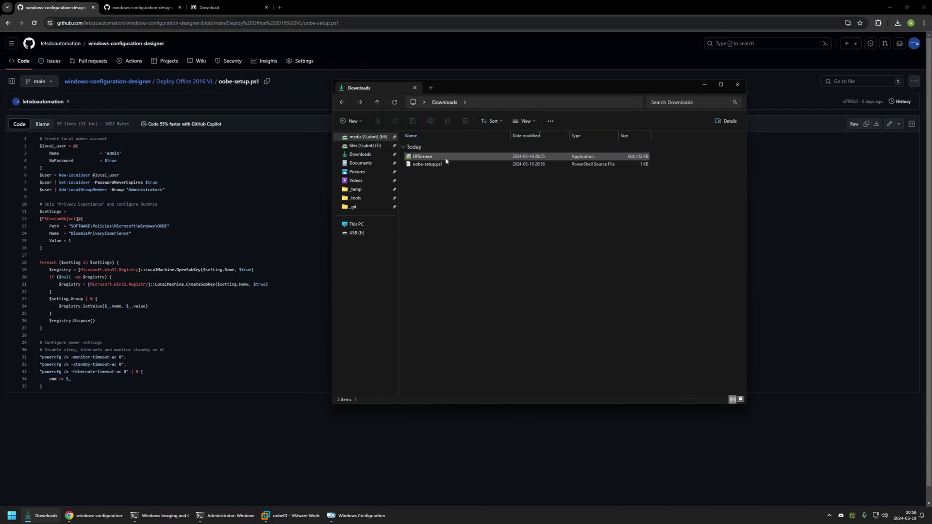
click(429, 165)
click(420, 179)
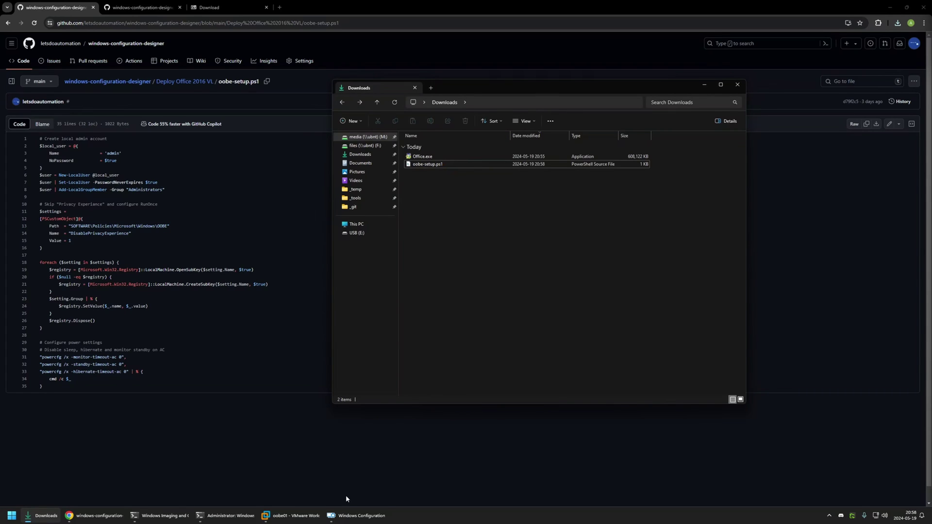
click(347, 516)
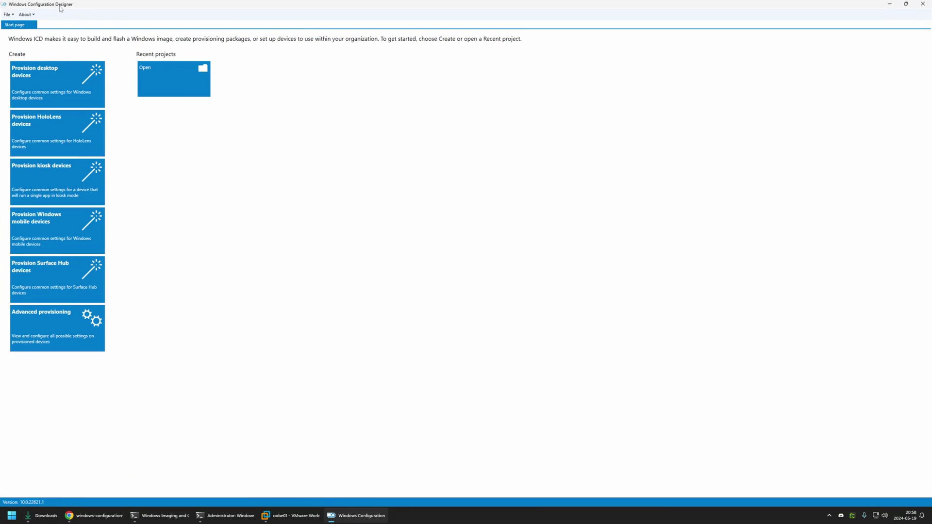
Start a new provisioning project named office2016
click(7, 14)
click(24, 29)
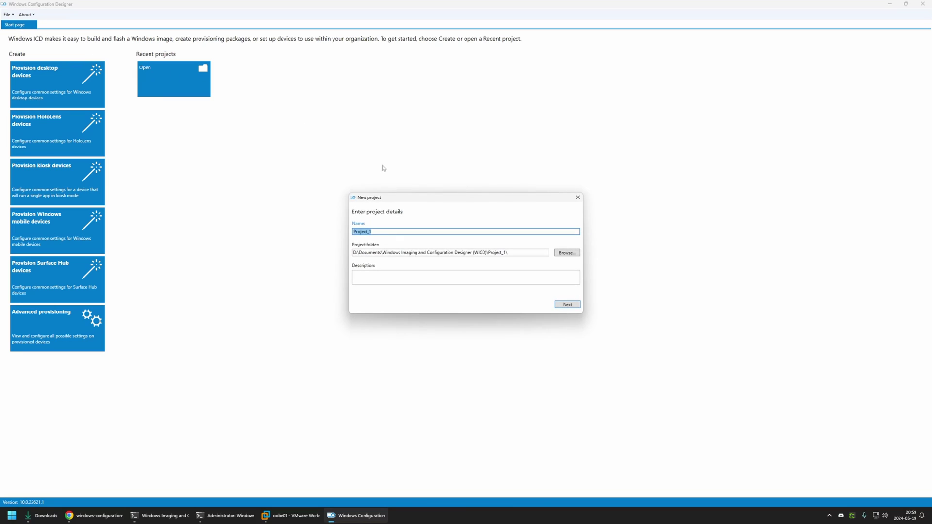
text(office20)
key(BackSpace)
text(20)
click(565, 304)
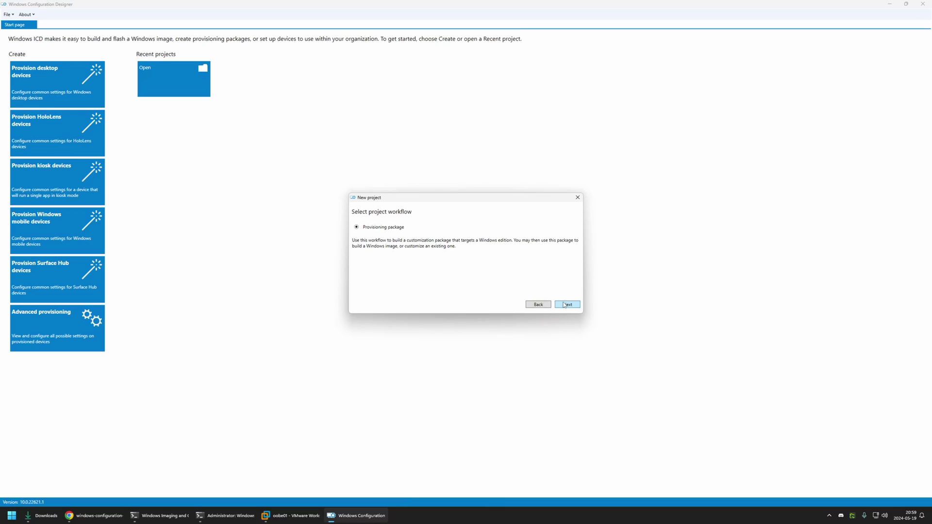
Target All Windows desktop editions and finish the project without importing a package
click(565, 304)
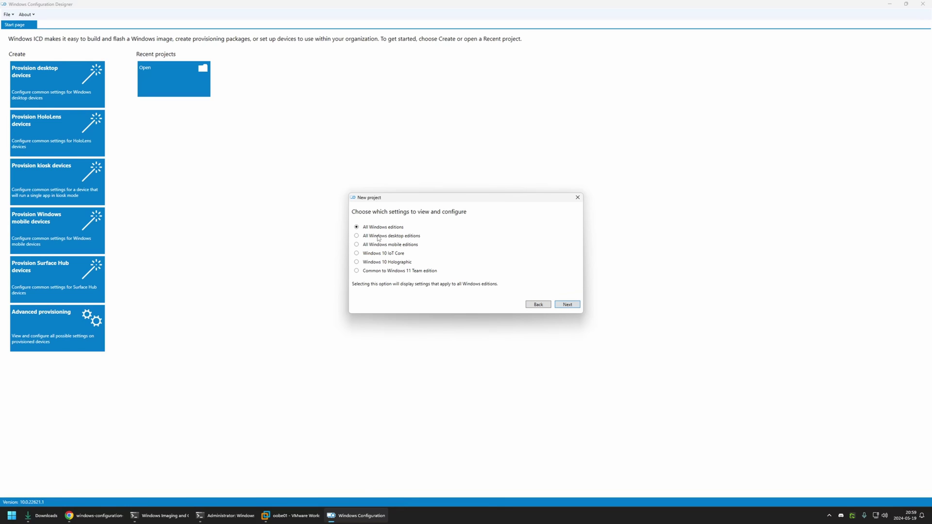
click(378, 236)
click(571, 304)
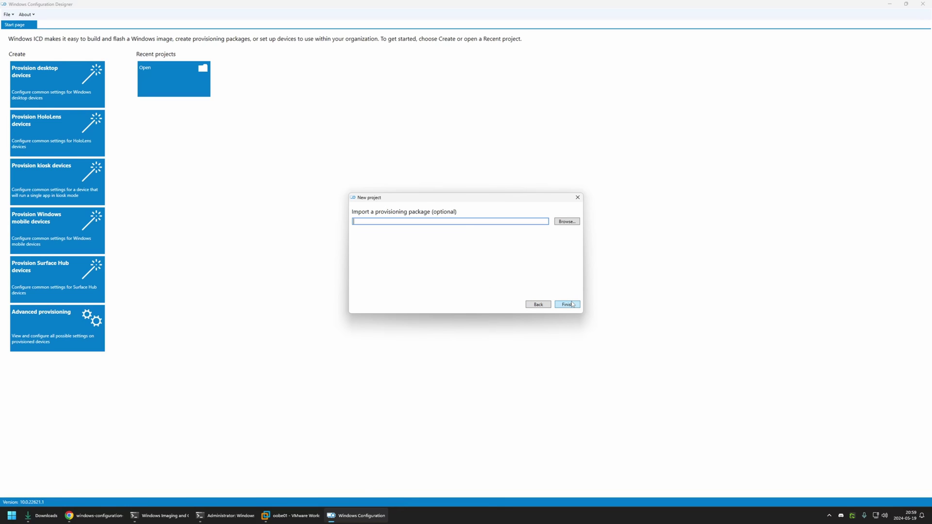
click(567, 304)
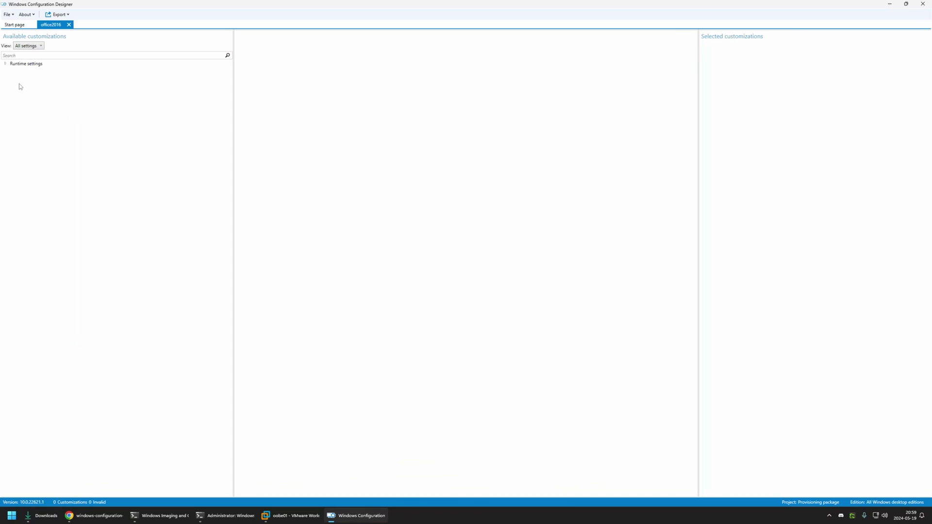
Set Runtime settings > OOBE > Desktop > HideOobe to TRUE
click(5, 64)
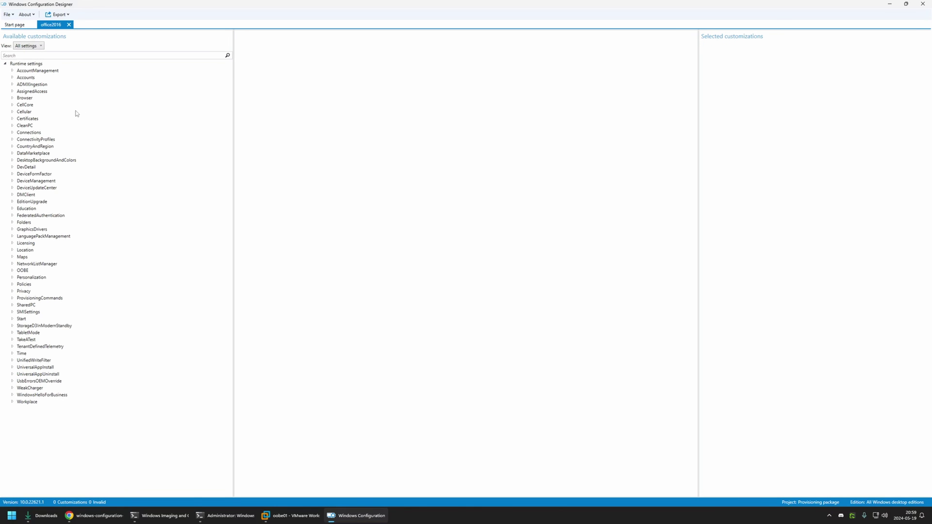
click(12, 270)
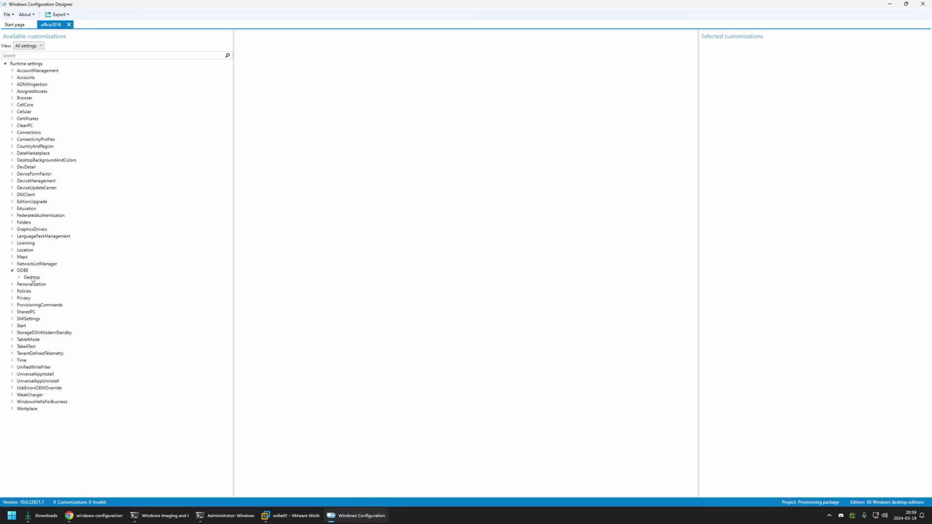
click(32, 277)
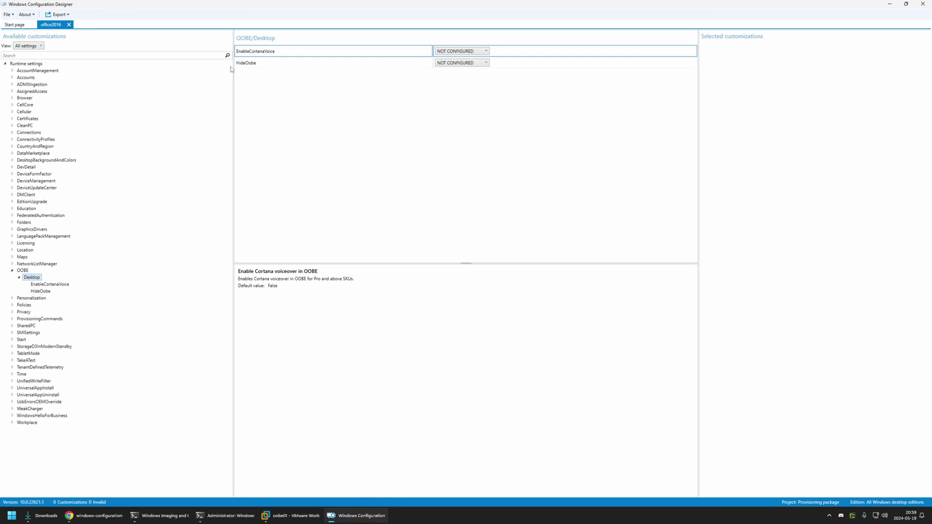
click(456, 63)
click(452, 84)
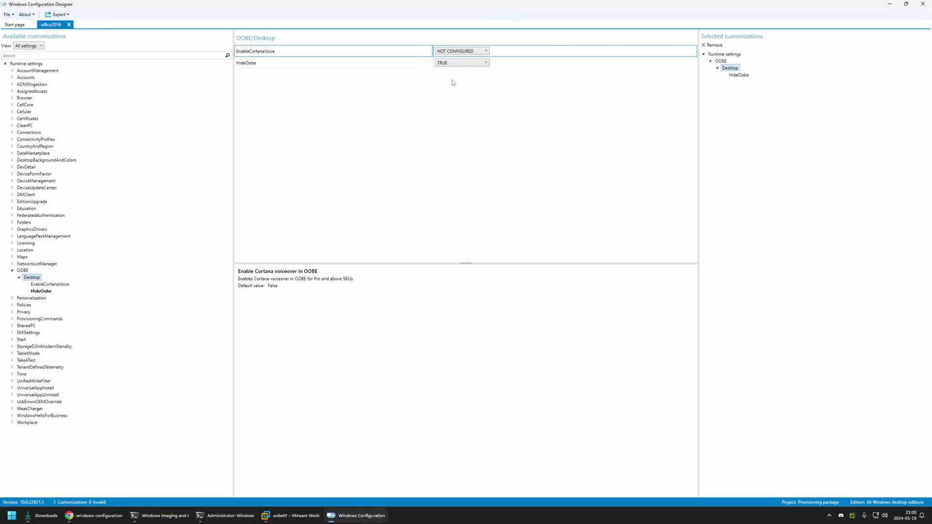
Add Downloads\oobe-setup.ps1 under ProvisioningCommands > DeviceContext > CommandFiles
click(12, 319)
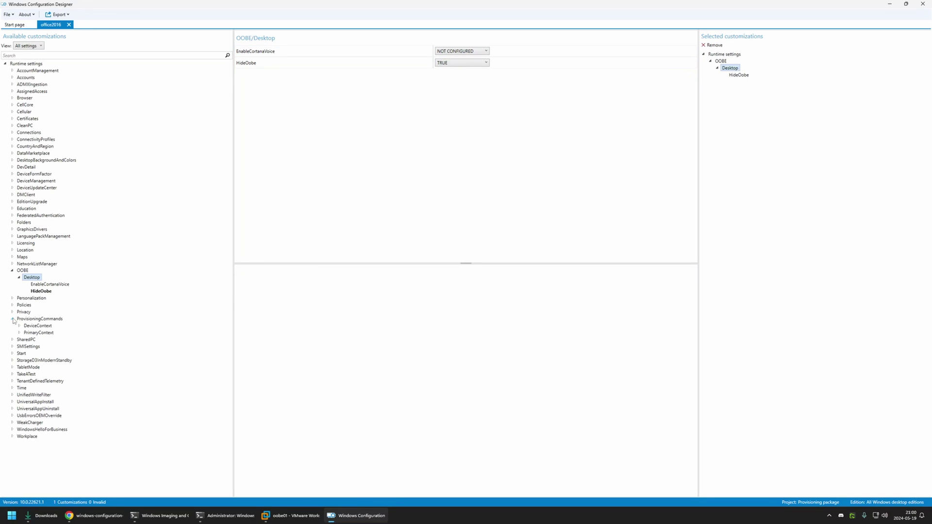
click(32, 328)
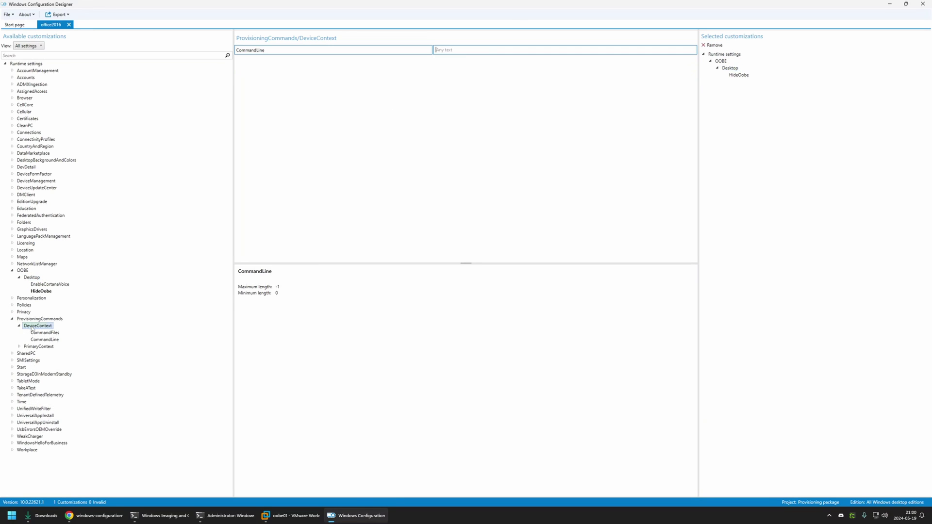
click(48, 333)
click(682, 48)
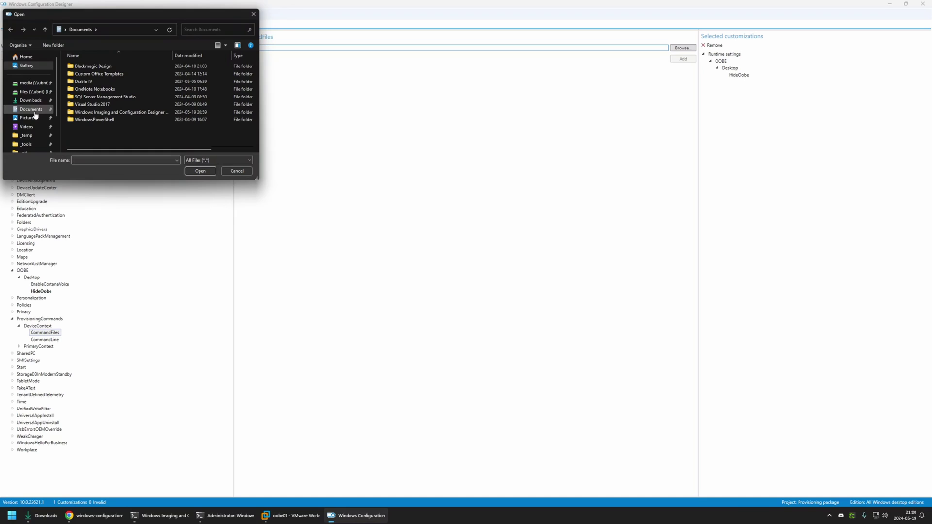
click(30, 100)
drag(125, 14, 377, 63)
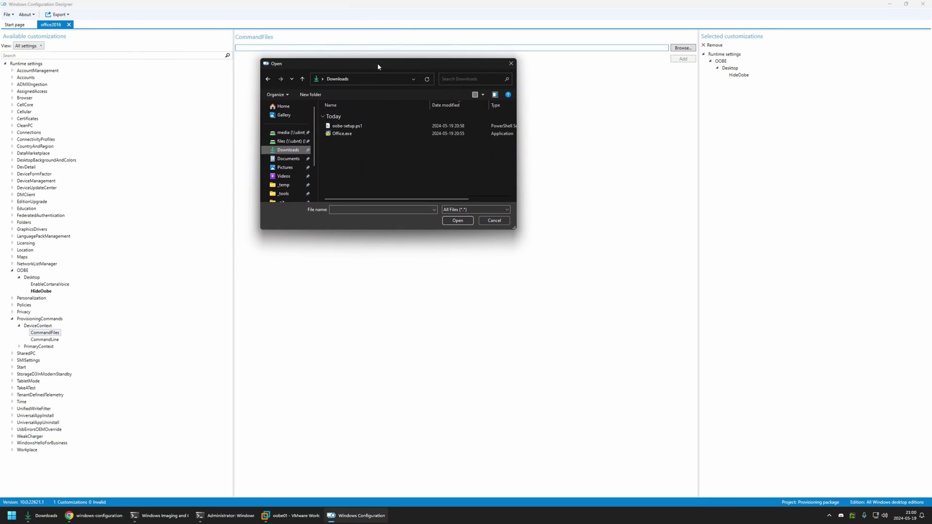
double_click(361, 127)
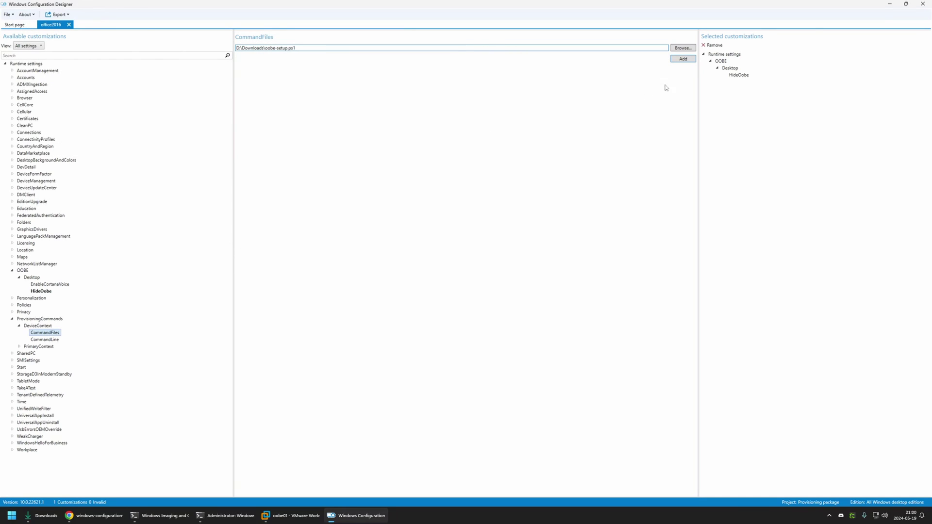
click(687, 59)
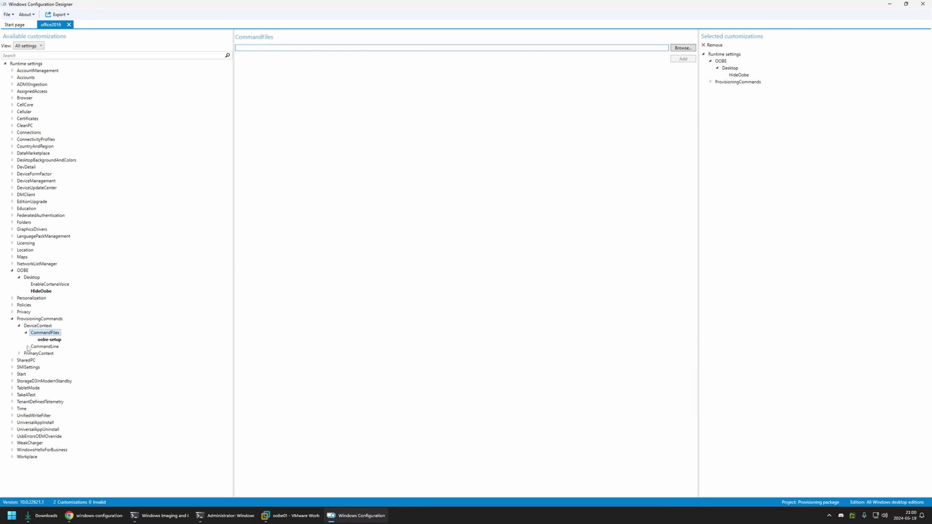
Select the DeviceContext CommandLine setting and bring up the README's Part 3 provisioning commands
click(52, 347)
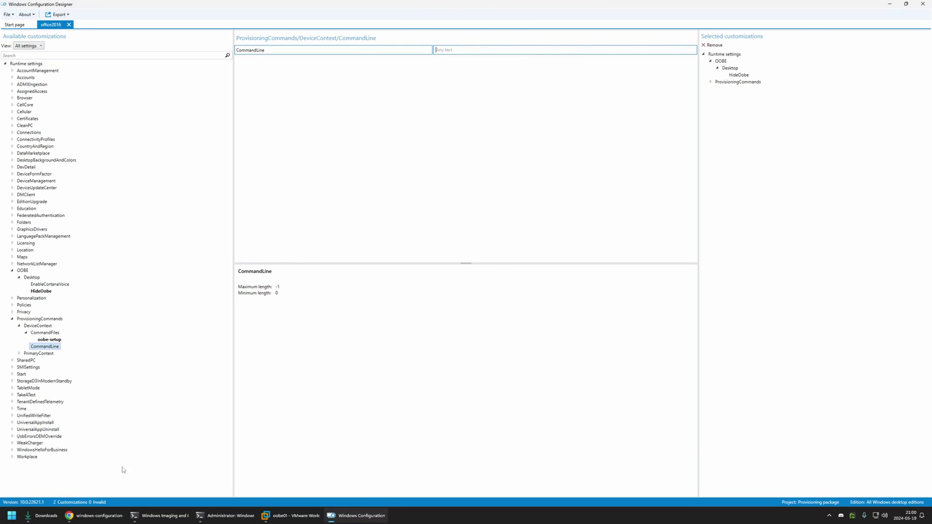
click(95, 516)
click(185, 82)
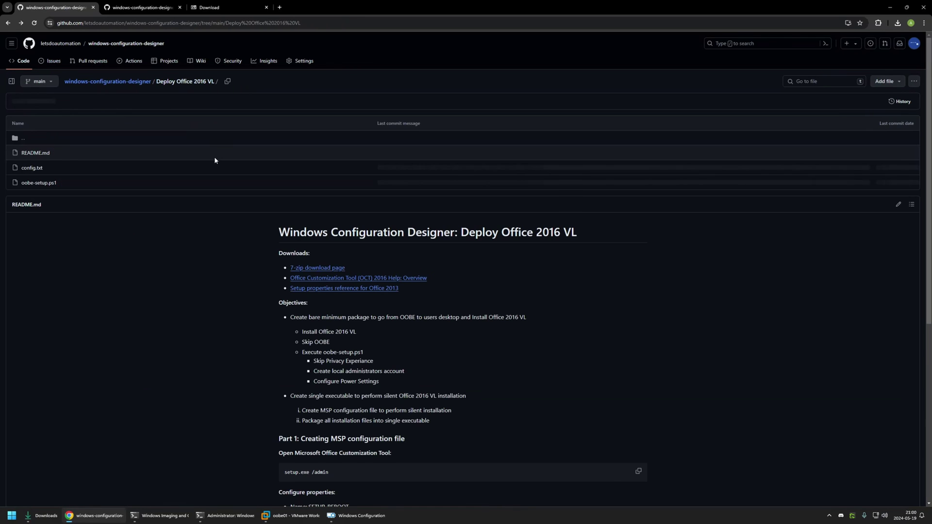
scroll(272, 194, down, 5)
scroll(329, 238, down, 1)
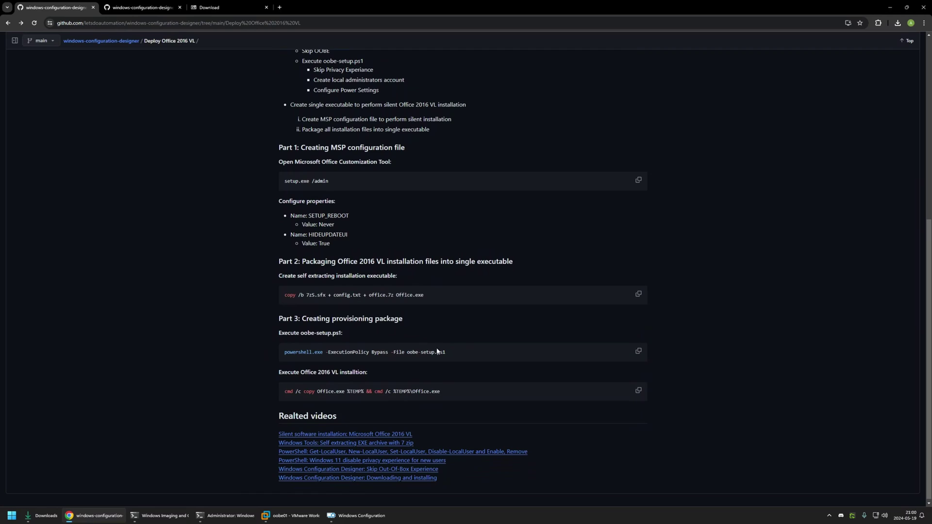
Paste 'powershell.exe -ExecutionPolicy Bypass -File oobe-setup.ps1' from the README into DeviceContext CommandLine
drag(445, 352, 281, 352)
click(604, 365)
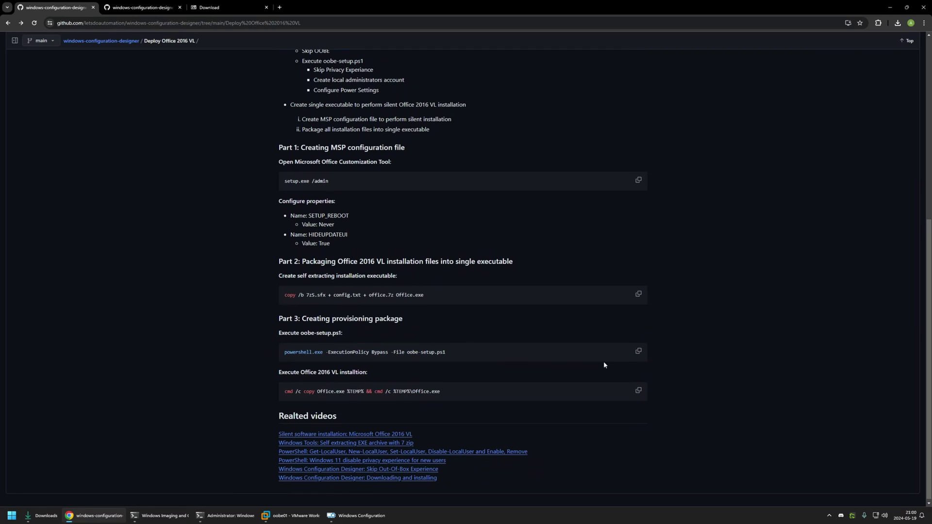
click(638, 353)
click(357, 516)
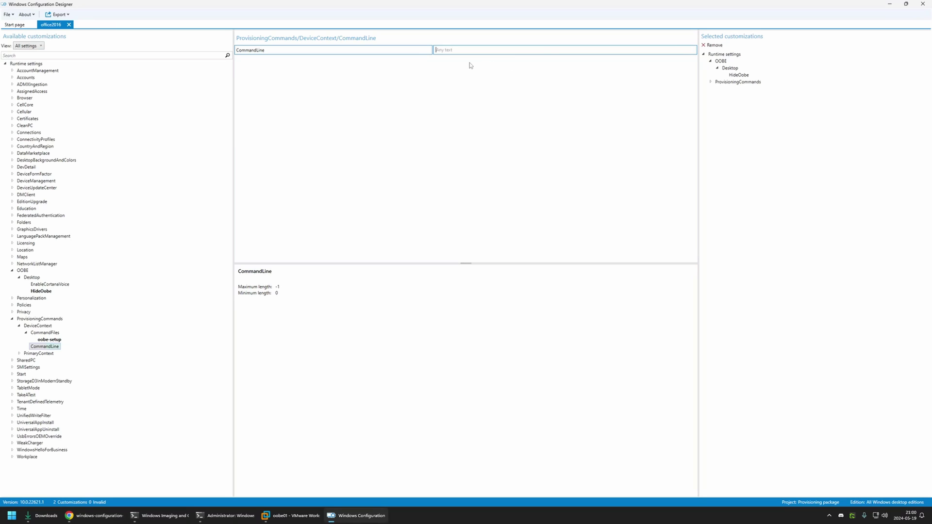
key(ctrl+v)
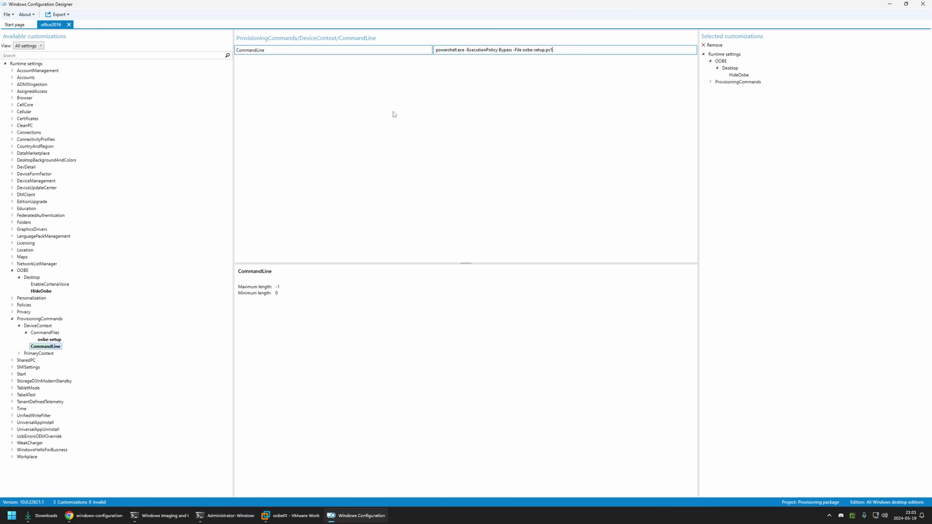
click(20, 354)
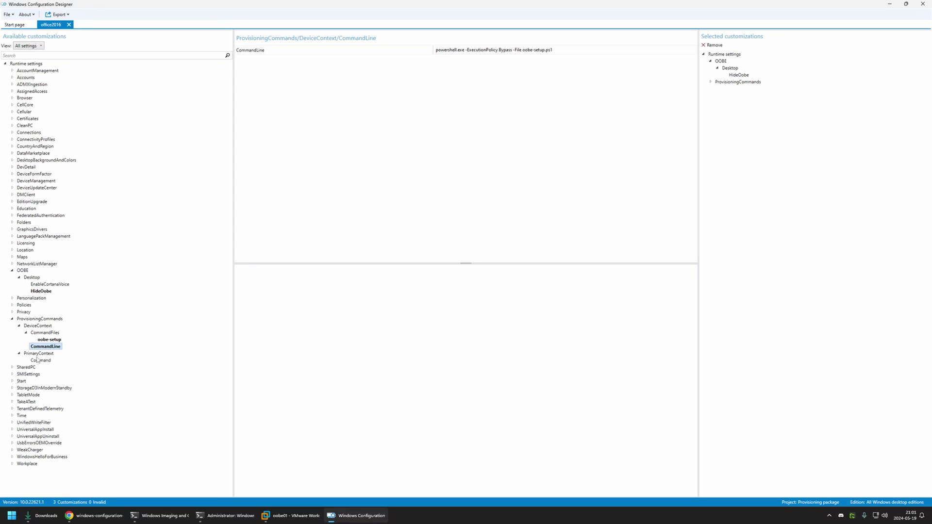
Add a PrimaryContext command named install_office
click(41, 361)
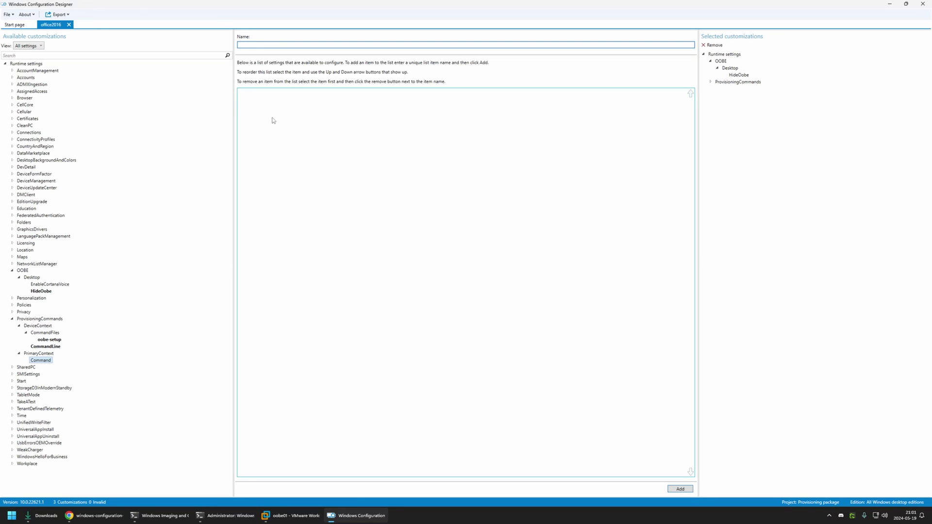
click(287, 45)
text(install_office)
click(679, 489)
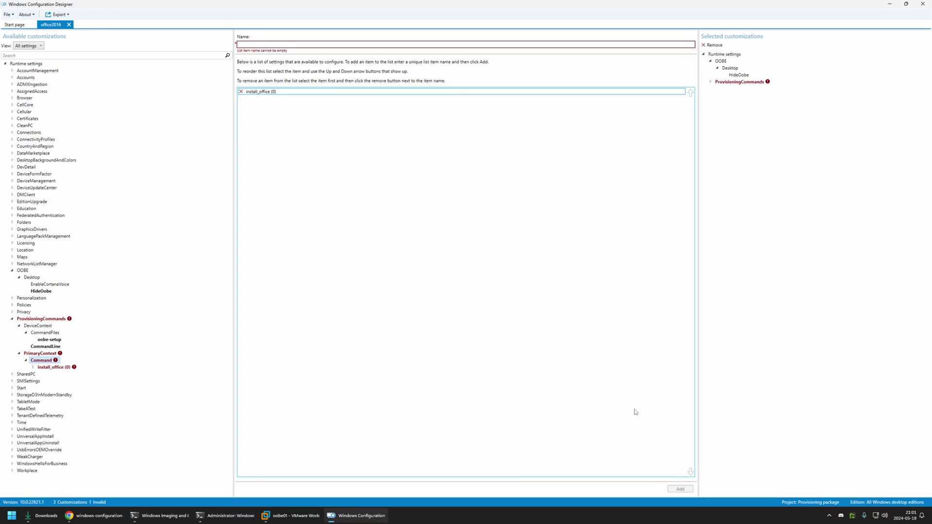
click(55, 367)
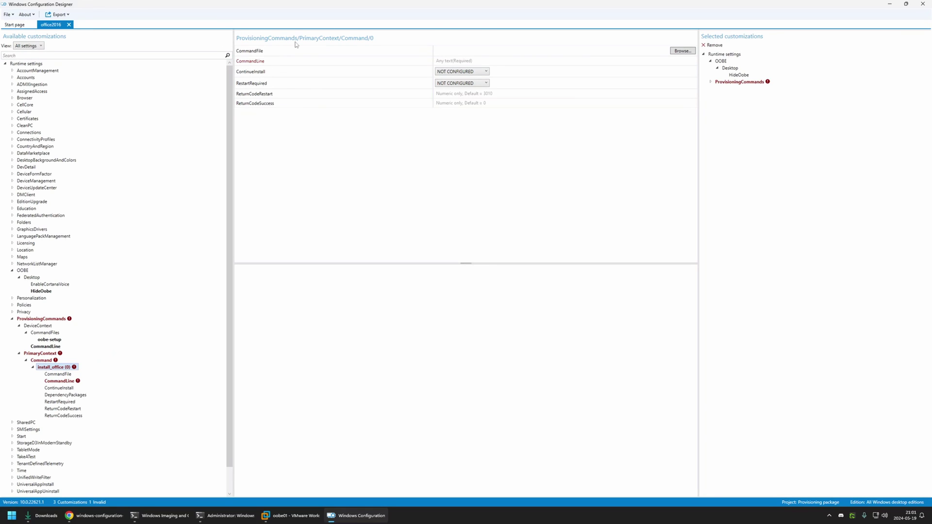
Set install_office's CommandFile to D:\Downloads\Office.exe
click(679, 52)
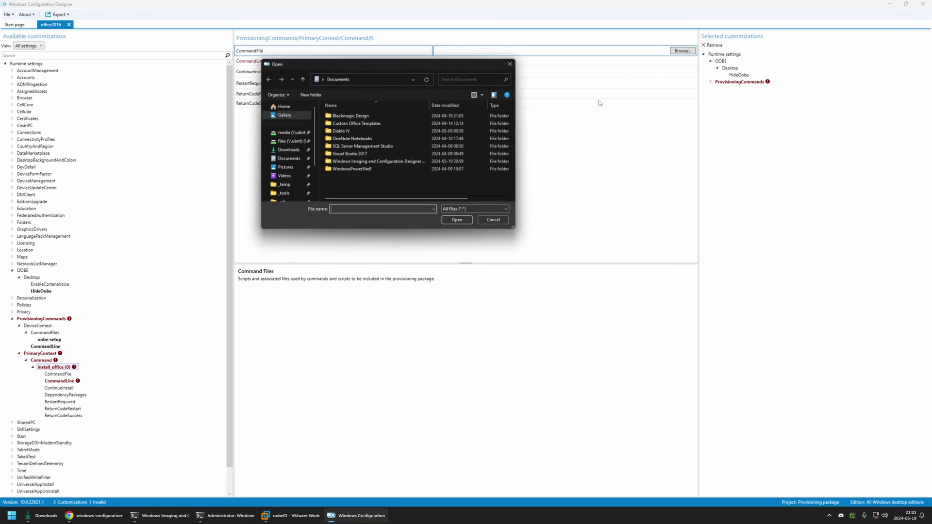
click(286, 150)
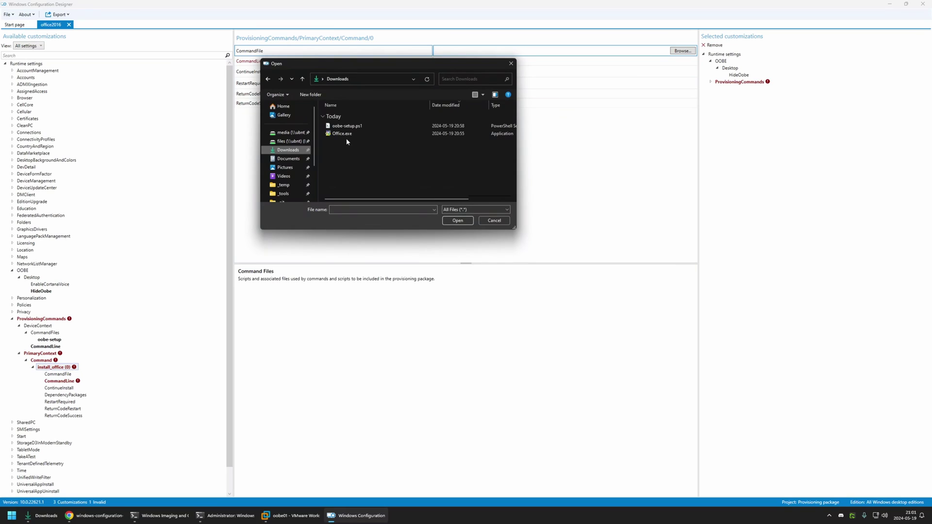
click(345, 134)
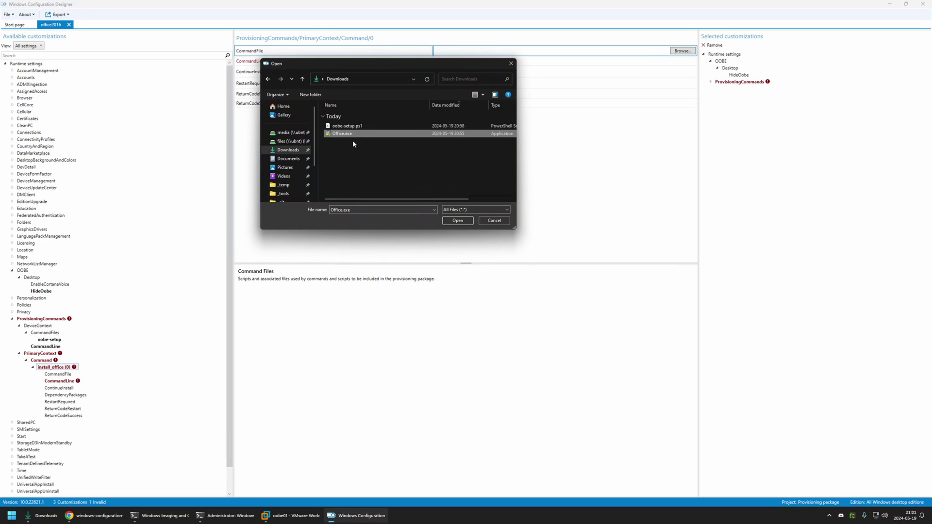
double_click(343, 134)
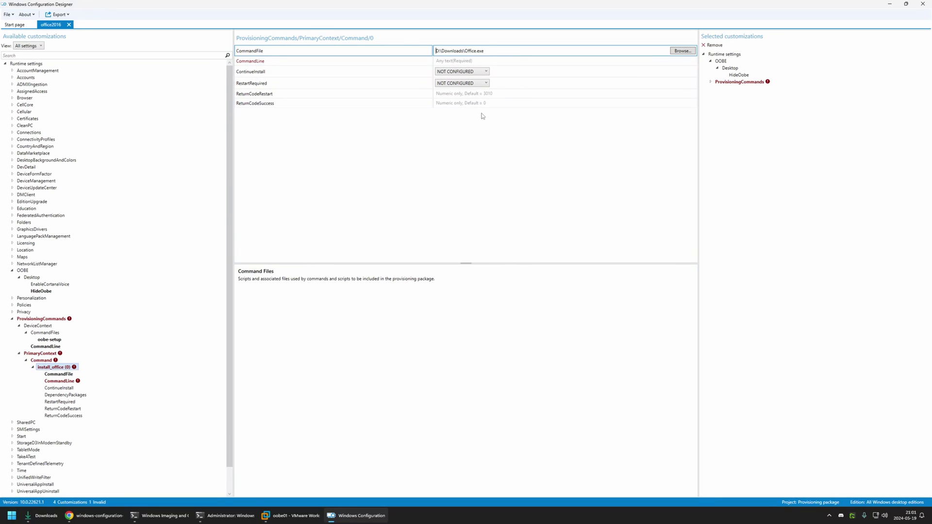
click(447, 63)
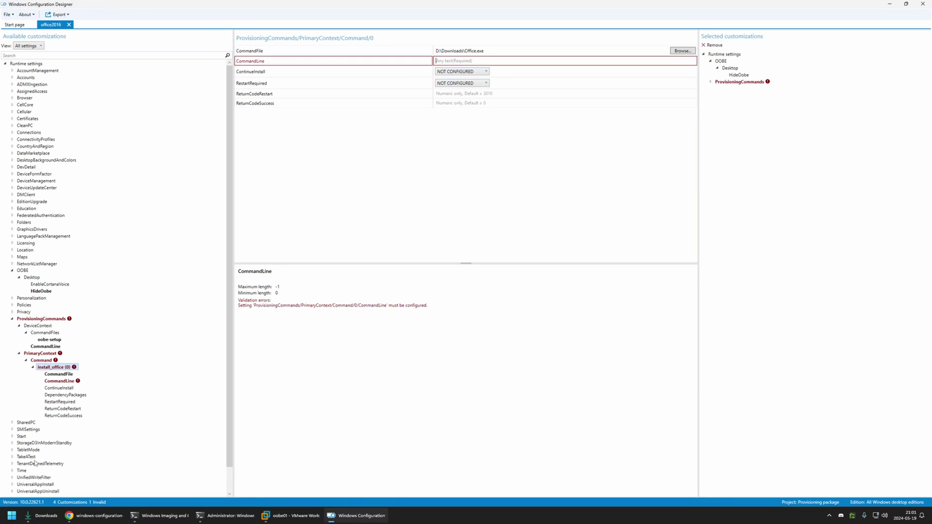
click(94, 516)
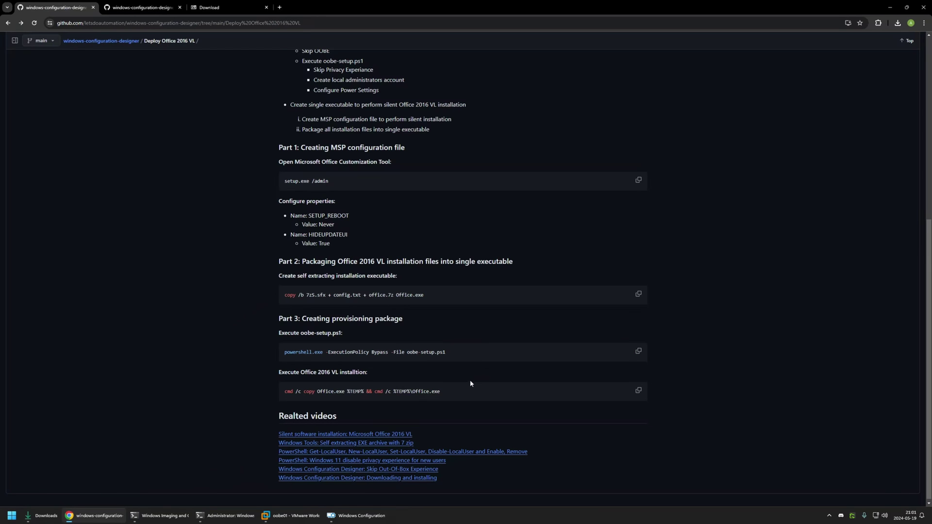
Highlight parts of the guide's Office 2016 install command to read through it
drag(444, 397, 301, 397)
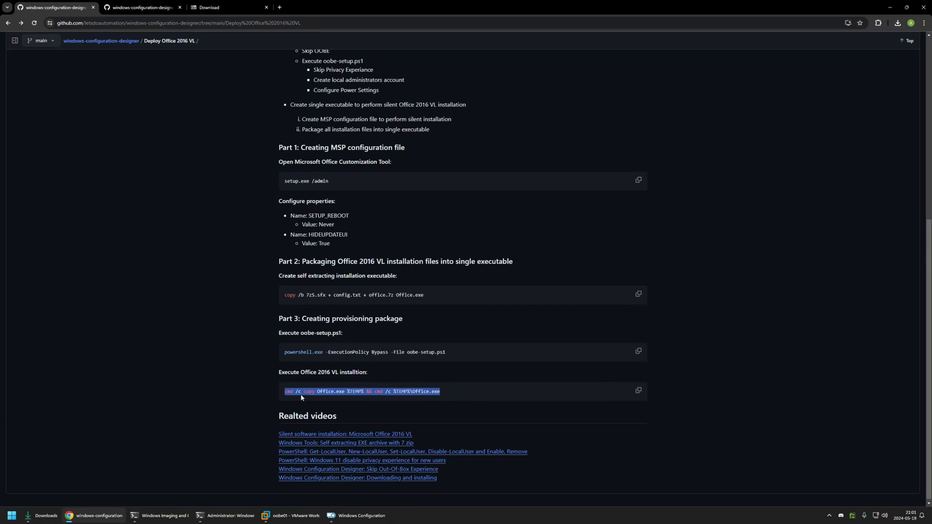
click(444, 390)
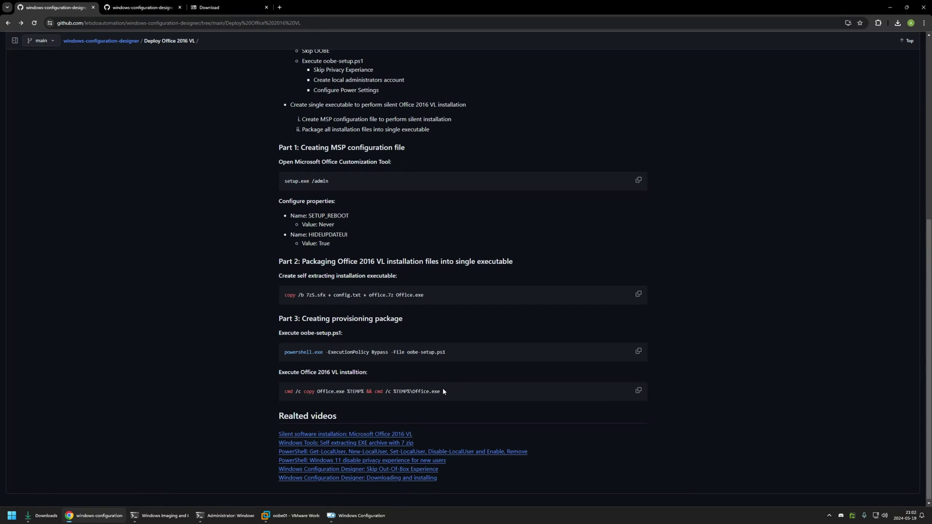
drag(283, 391, 460, 389)
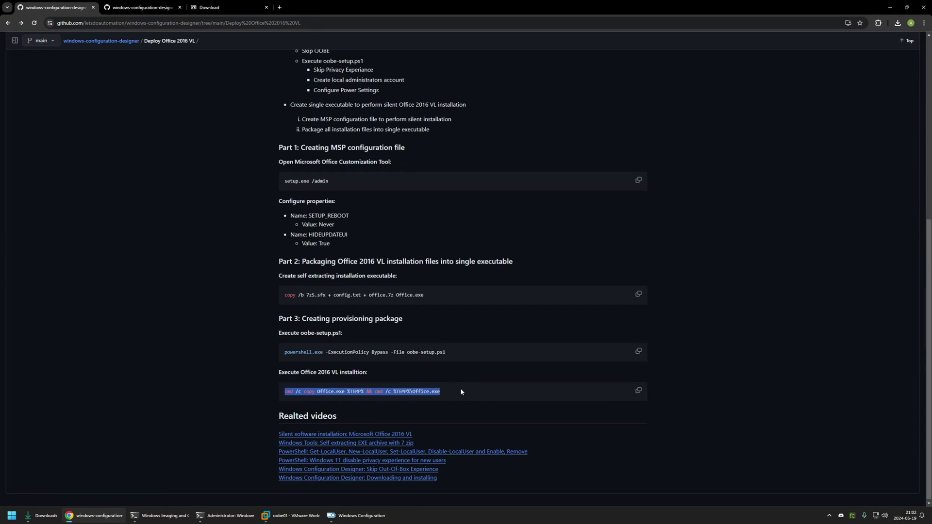
click(460, 388)
drag(376, 391, 442, 391)
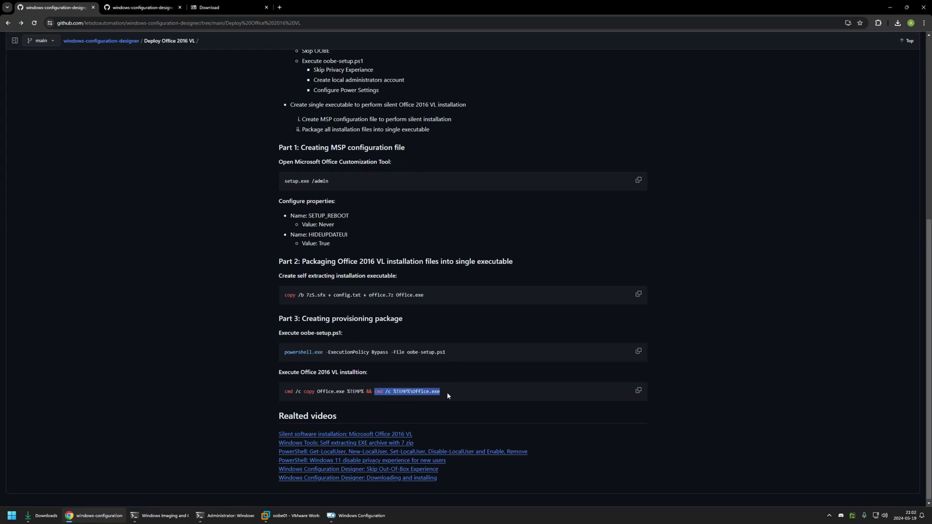
click(438, 394)
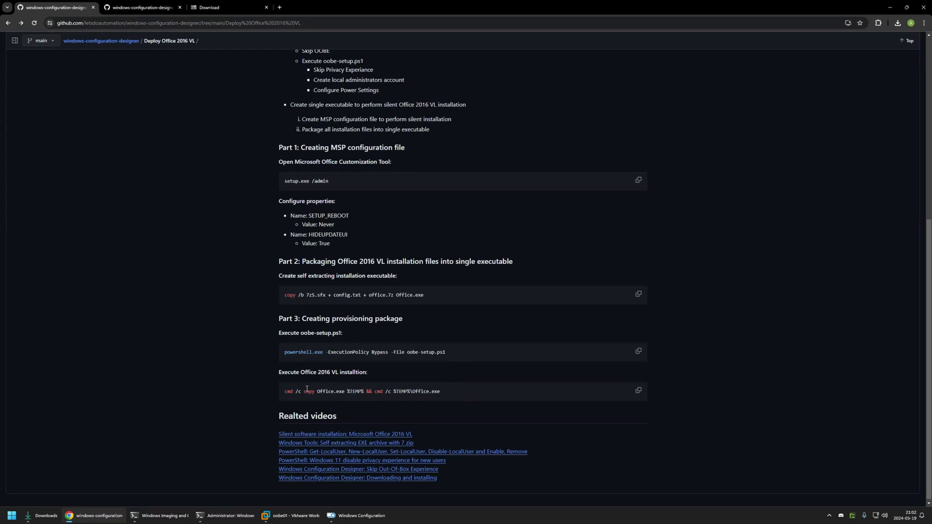
drag(304, 391, 359, 391)
click(442, 391)
Copy the 'cmd /c copy Office.exe %TEMP% && cmd /c %TEMP%\Office.exe' command and return to Windows Configuration Designer
drag(441, 392, 412, 391)
click(639, 394)
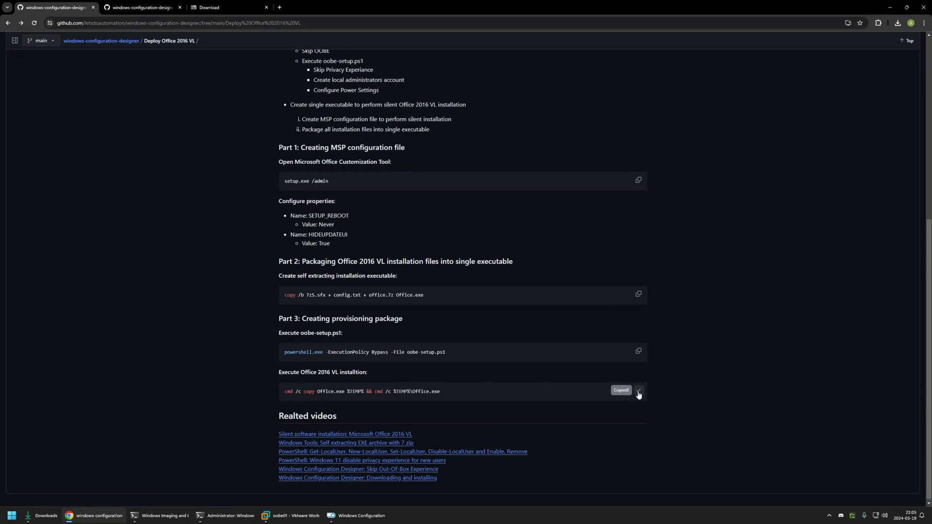
click(359, 516)
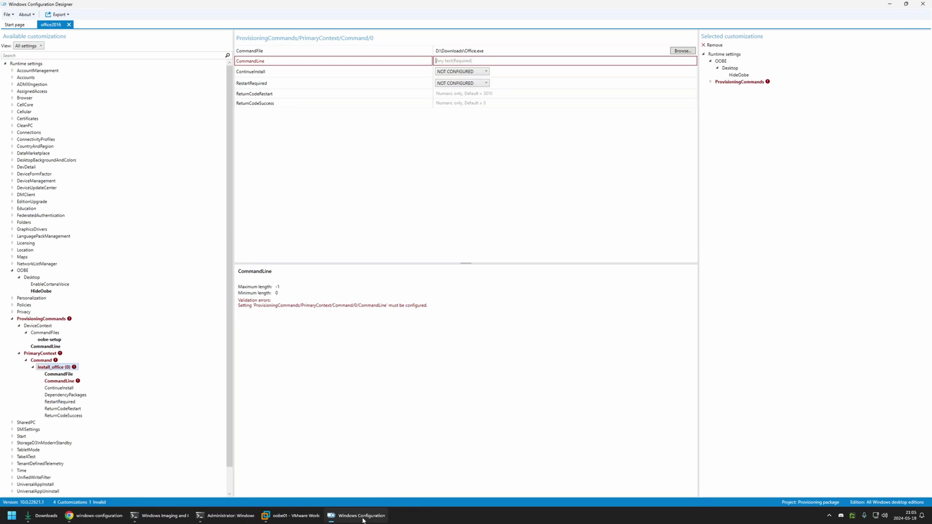
Paste the Office command into CommandLine, build office2016.ppkg with default wizard settings, and select it in the output folder
click(492, 60)
key(ctrl+v)
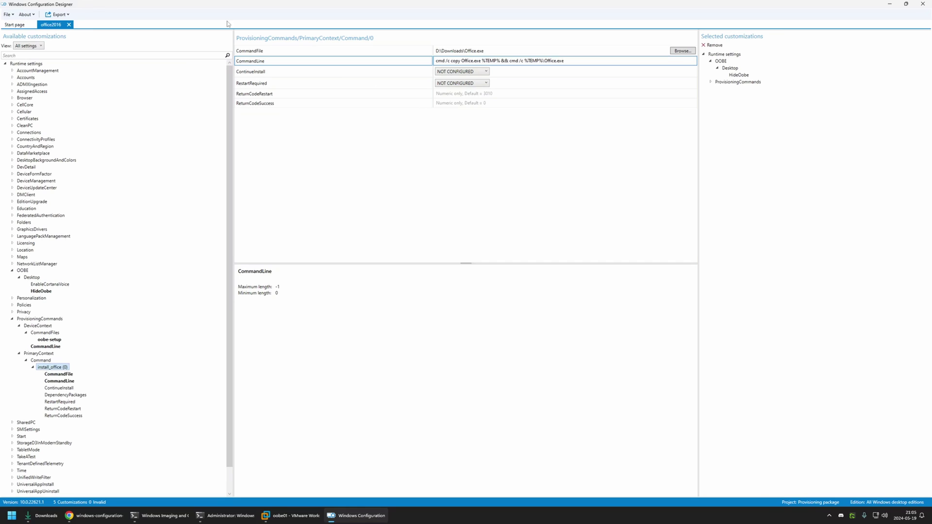
click(60, 14)
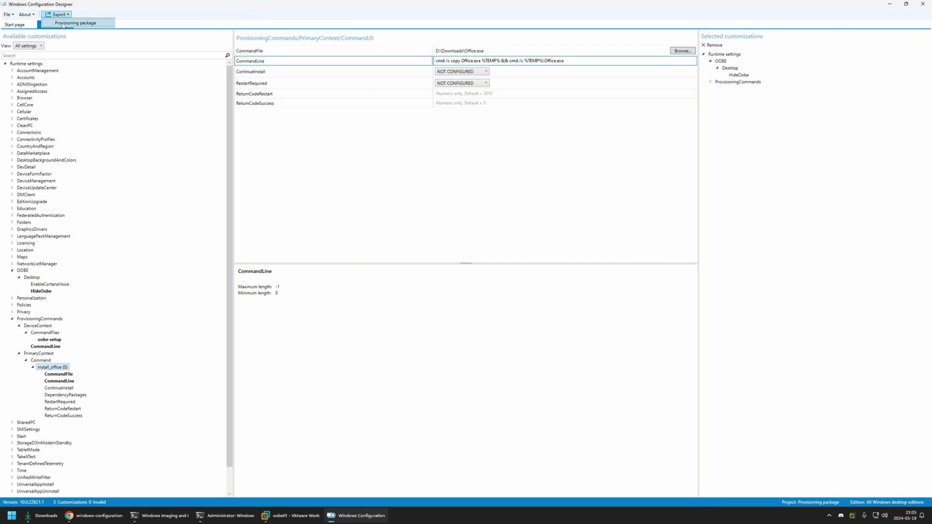
click(75, 23)
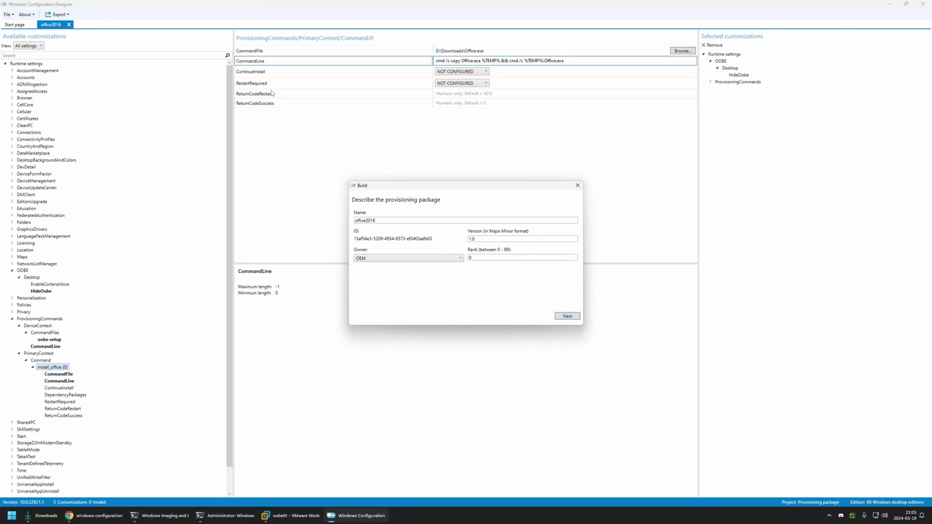
click(567, 316)
click(567, 316)
click(566, 316)
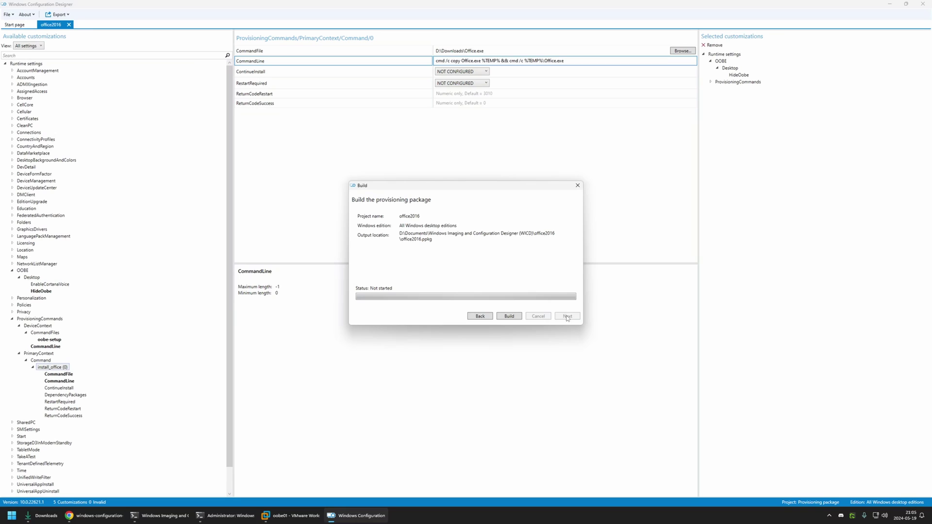
click(517, 316)
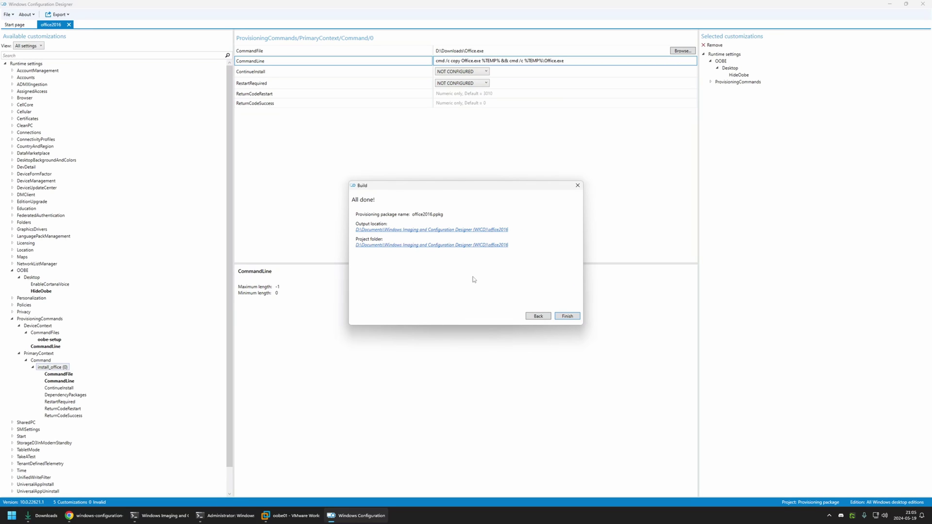
click(403, 229)
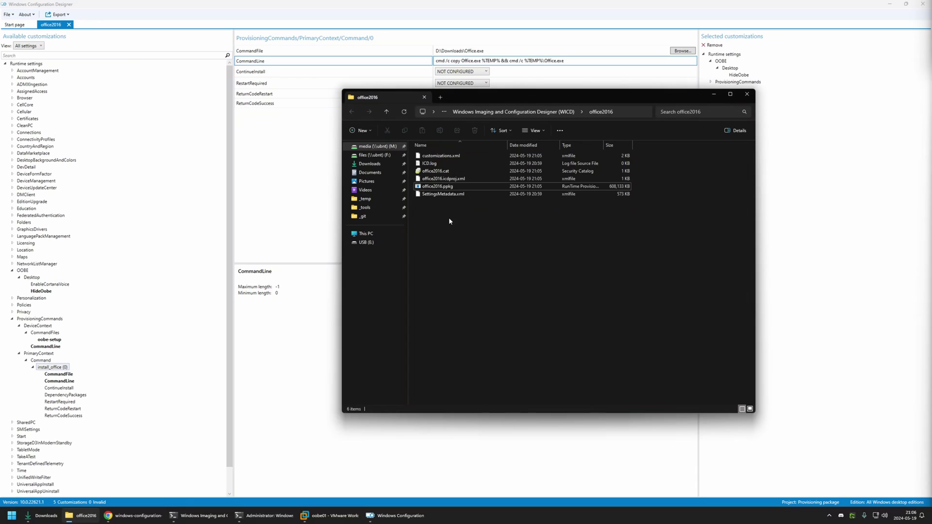
click(435, 187)
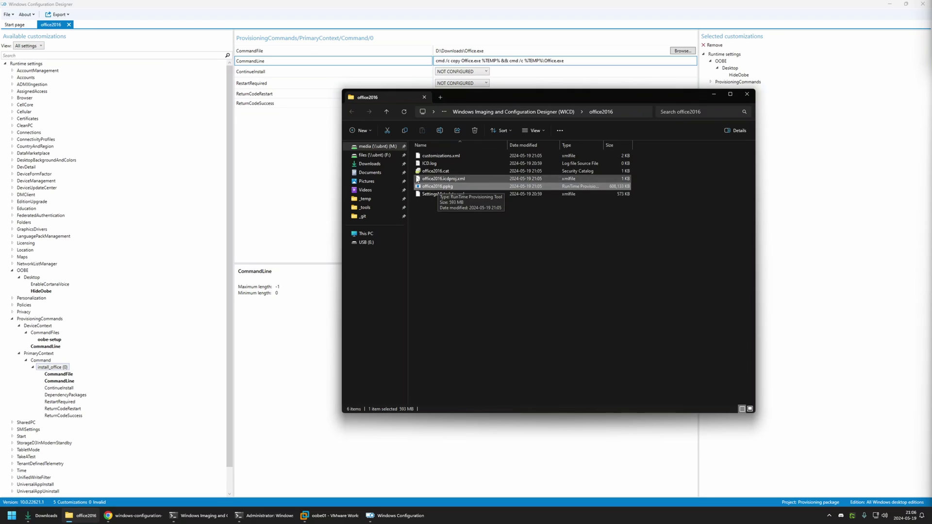
Copy office2016.ppkg onto the USB (E:) drive, then switch to the VMware Workstation window
right_click(437, 190)
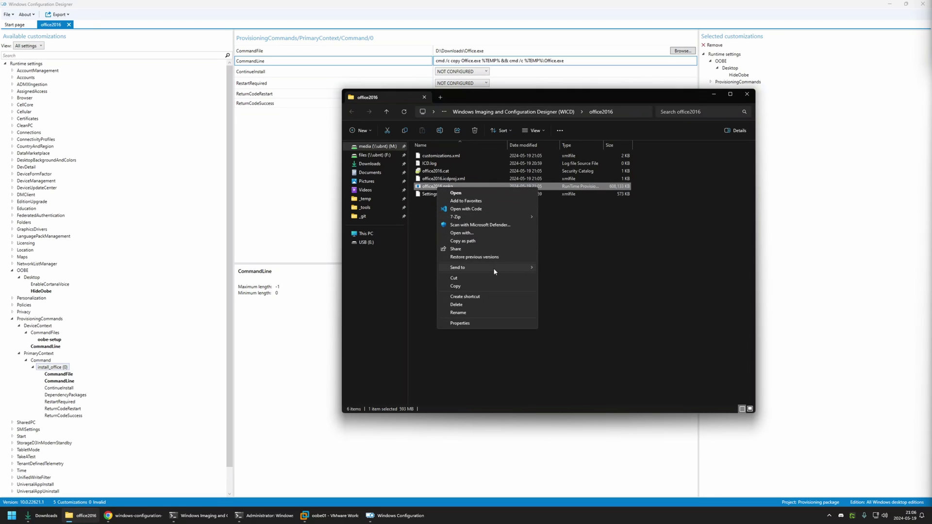
click(474, 286)
click(376, 244)
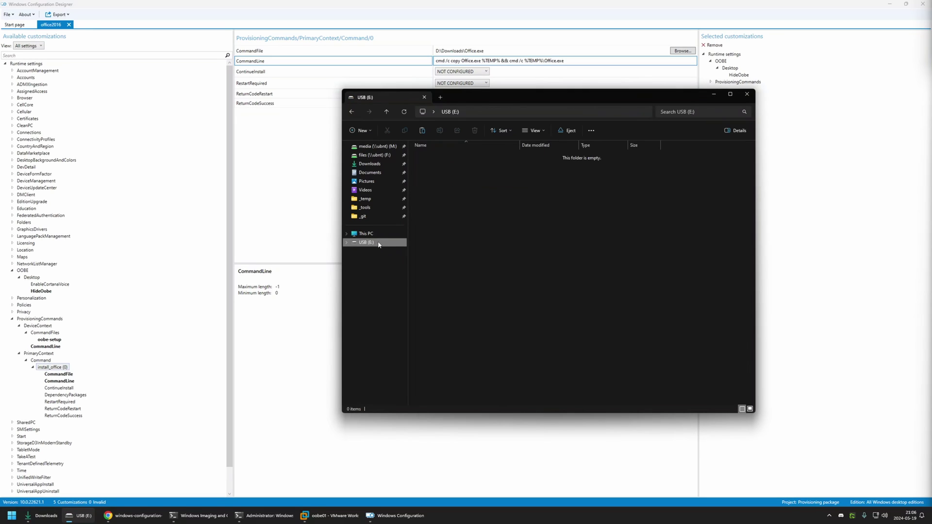
right_click(443, 169)
click(461, 218)
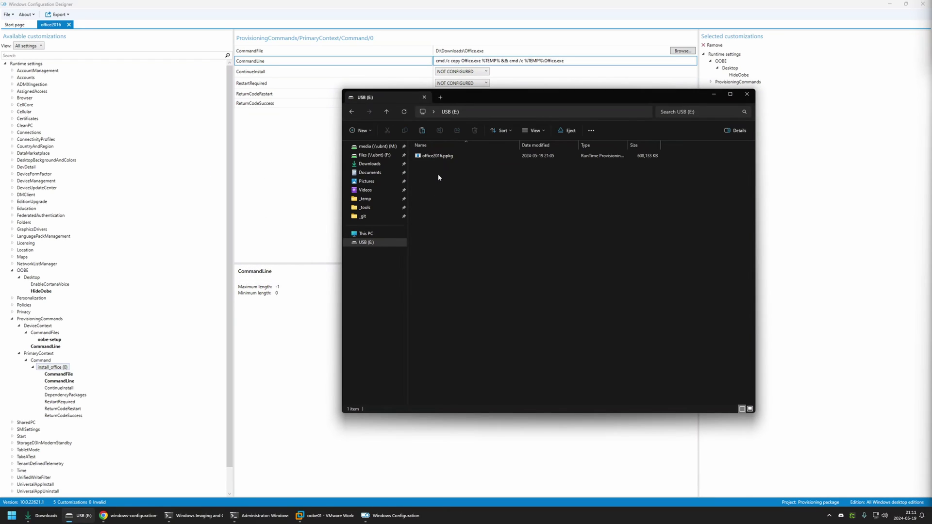
click(352, 514)
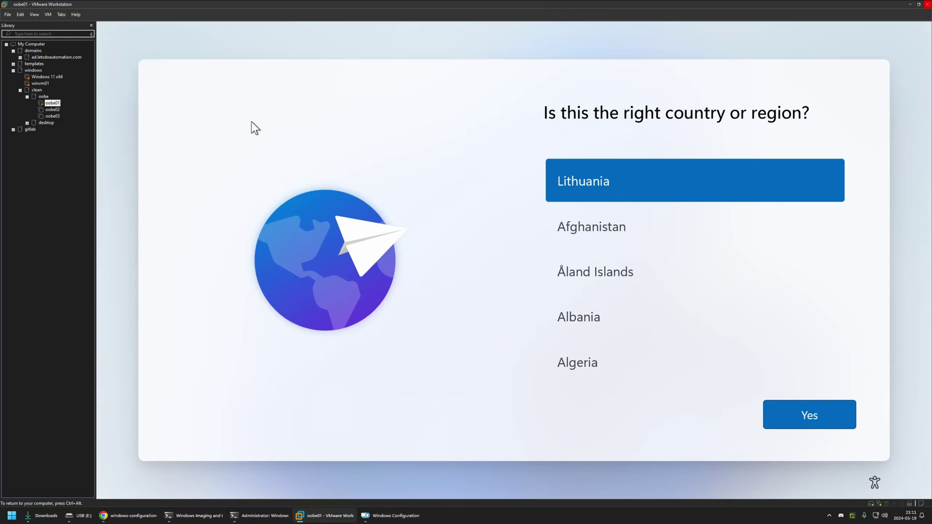
Connect the Silicon Motion Type-C USB drive to the oobe01 VM via Removable Devices
click(47, 14)
mouse_move(61, 33)
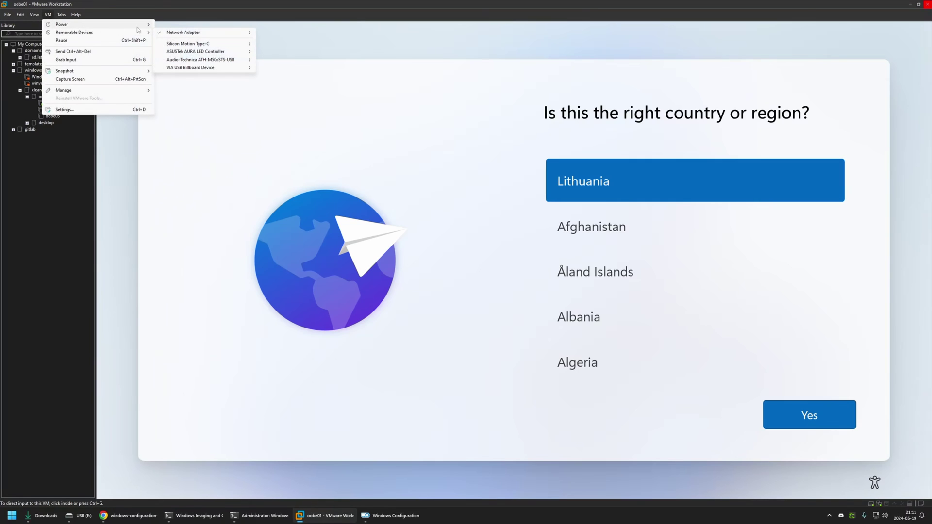
mouse_move(217, 44)
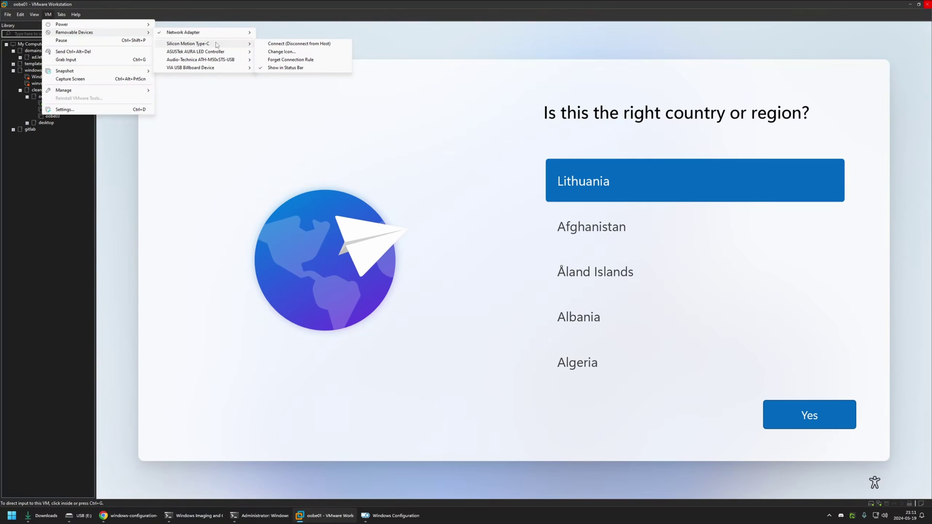
click(271, 44)
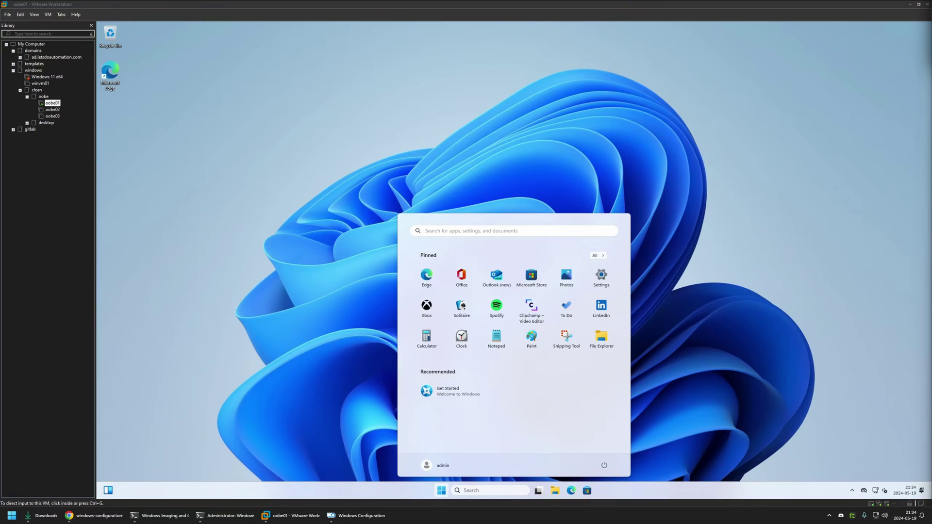
Launch Excel 2016 from the VM's All apps list
click(761, 77)
click(439, 490)
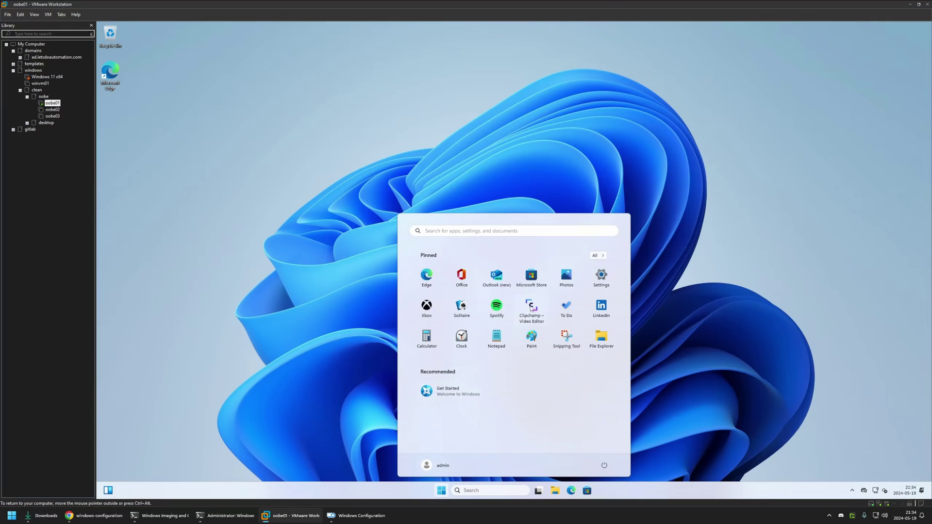
click(597, 255)
scroll(531, 326, down, 10)
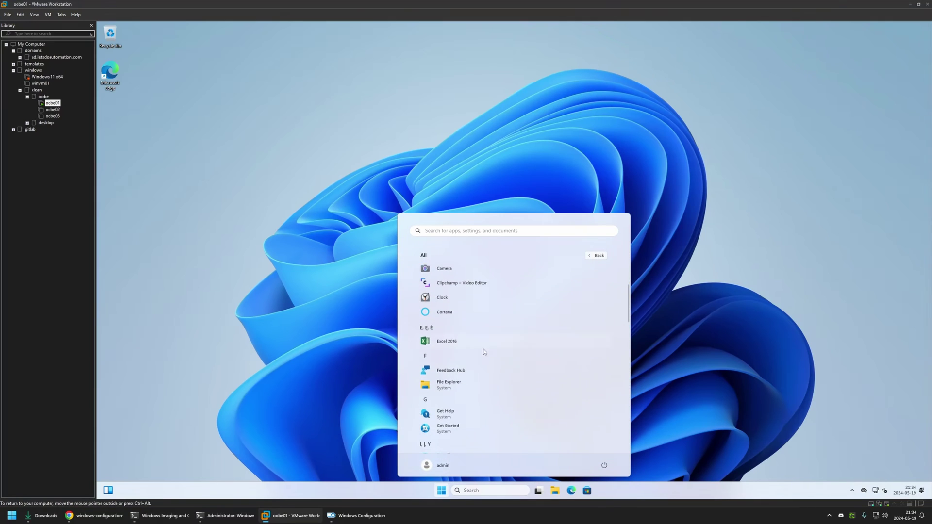
scroll(491, 357, down, 5)
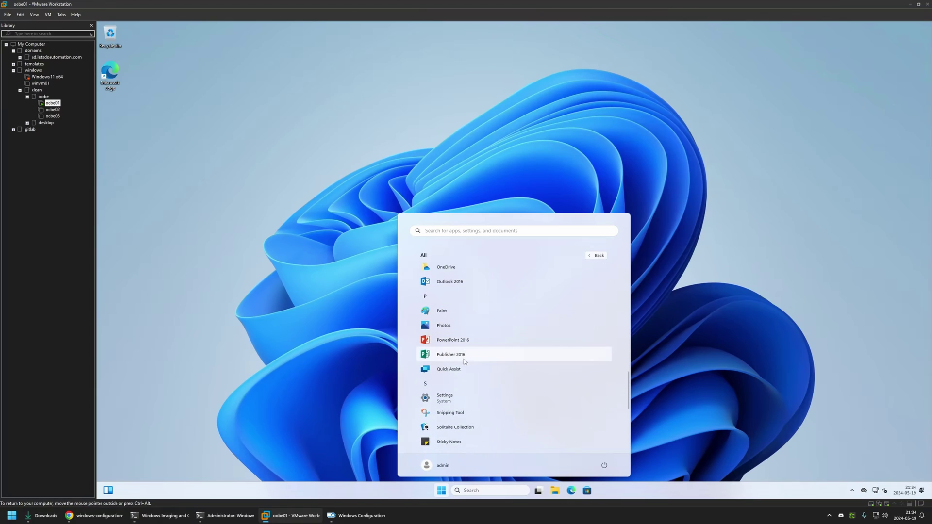
scroll(517, 347, up, 8)
scroll(518, 347, up, 5)
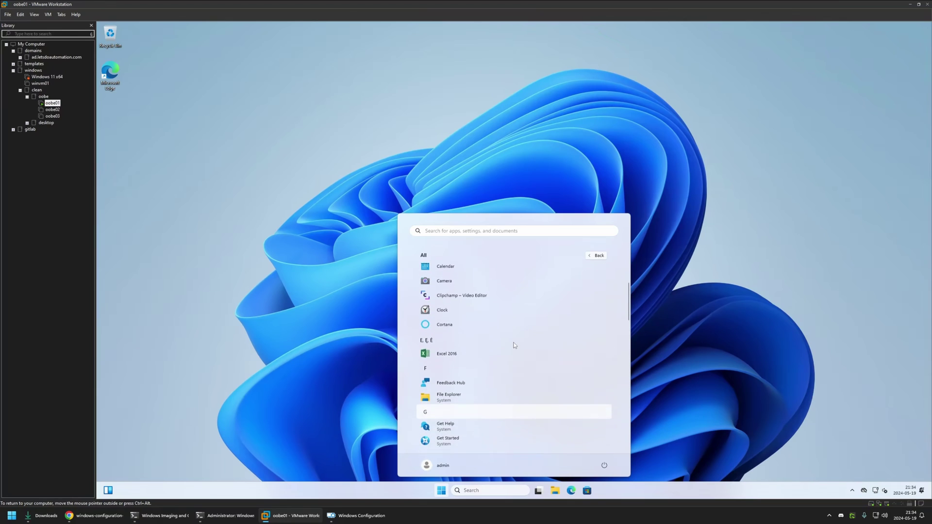
click(722, 291)
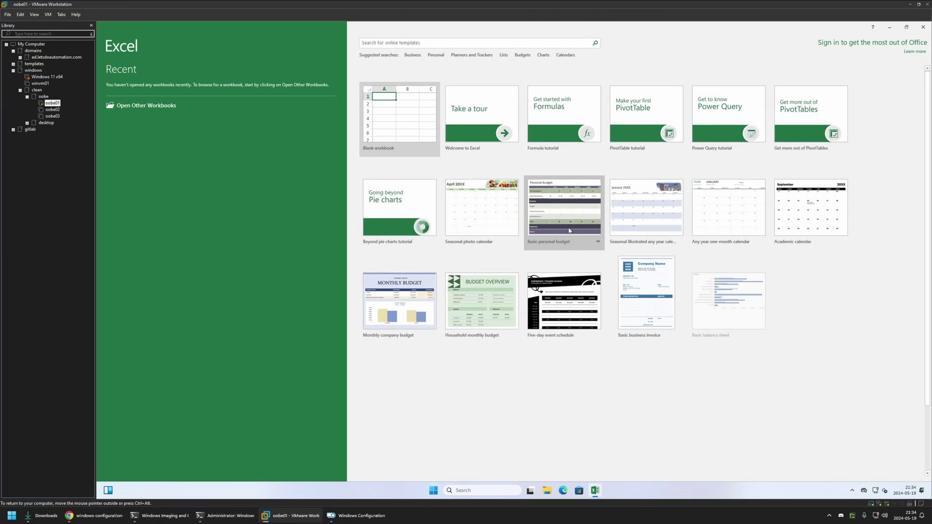
Open a blank workbook, dismiss the first-run prompts, and view the Account page showing Office Standard 2016
click(388, 121)
click(459, 249)
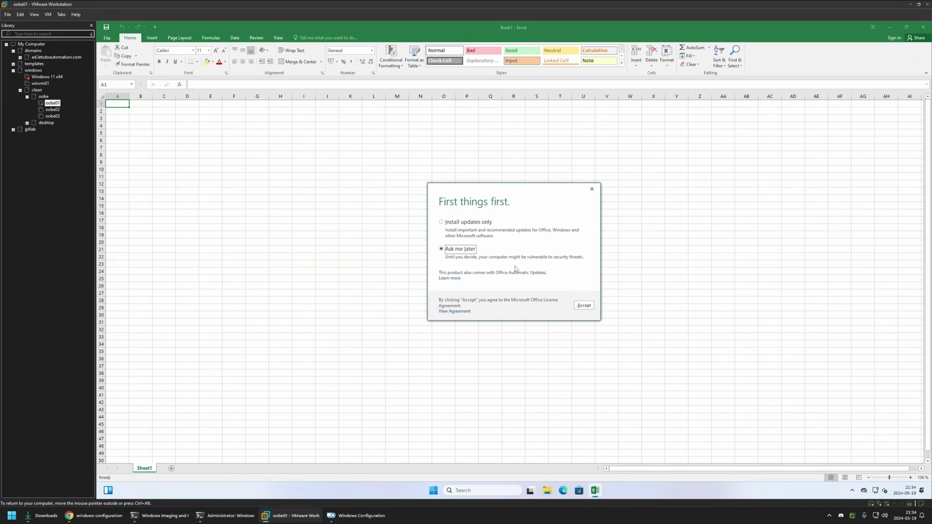
click(583, 306)
click(106, 39)
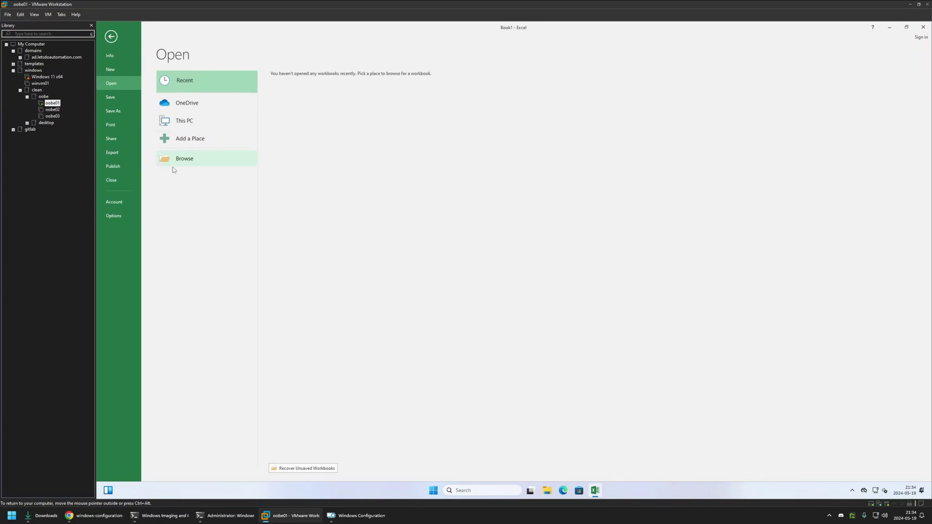
click(114, 202)
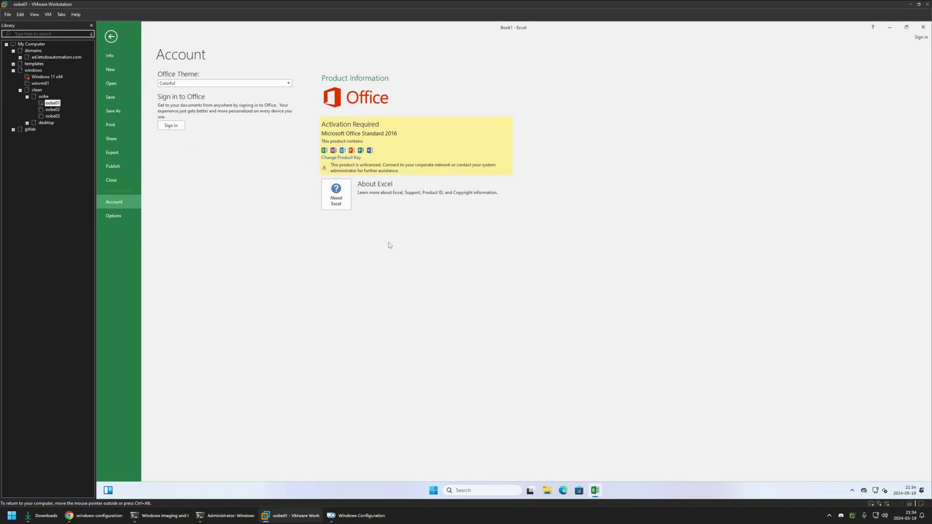